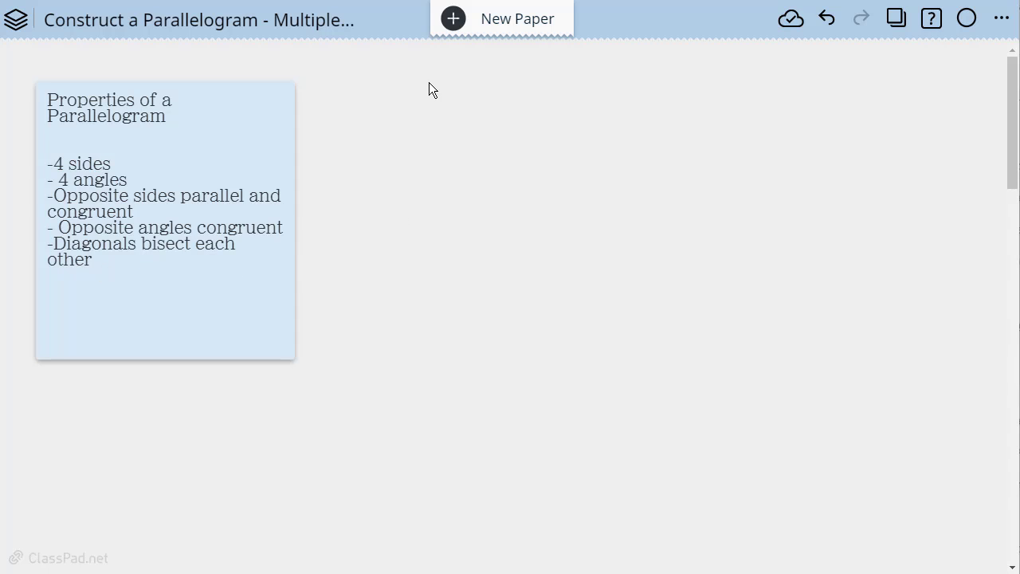
Add a geometry note beside the properties note, with automatic labeling turned off, and widen it to about one and a half times its width
{"action": "left_click", "coordinate": [398, 94]}
{"action": "left_click", "coordinate": [474, 84]}
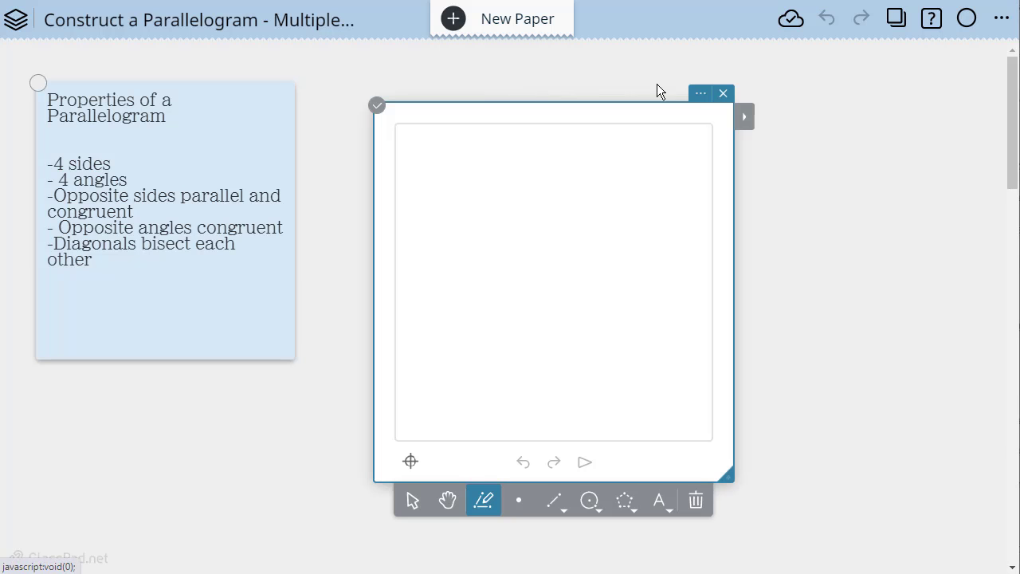
{"action": "left_click", "coordinate": [701, 96]}
{"action": "left_click", "coordinate": [676, 448]}
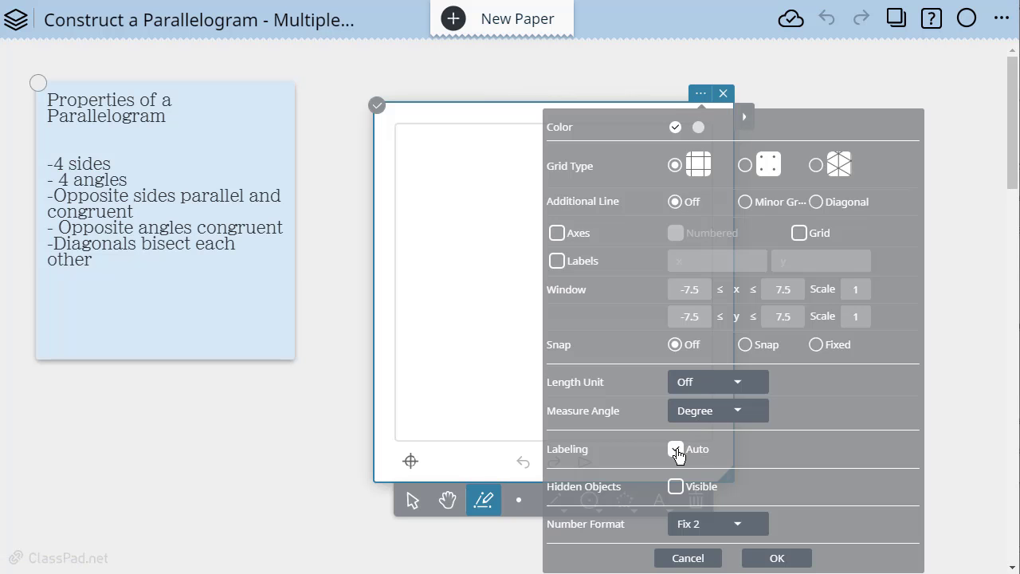
{"action": "left_click", "coordinate": [778, 558]}
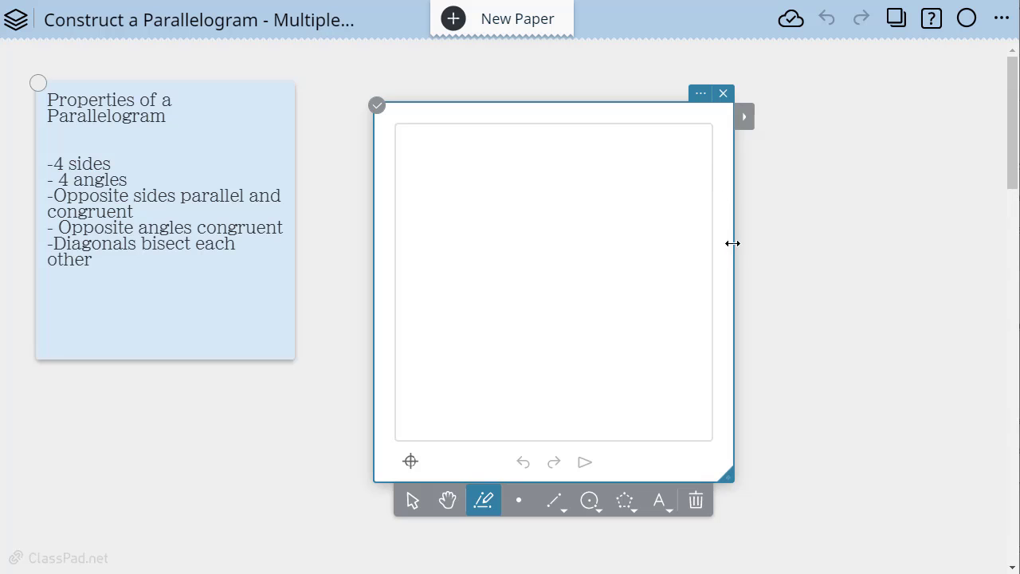
{"action": "left_click_drag", "start_coordinate": [736, 253], "coordinate": [914, 253]}
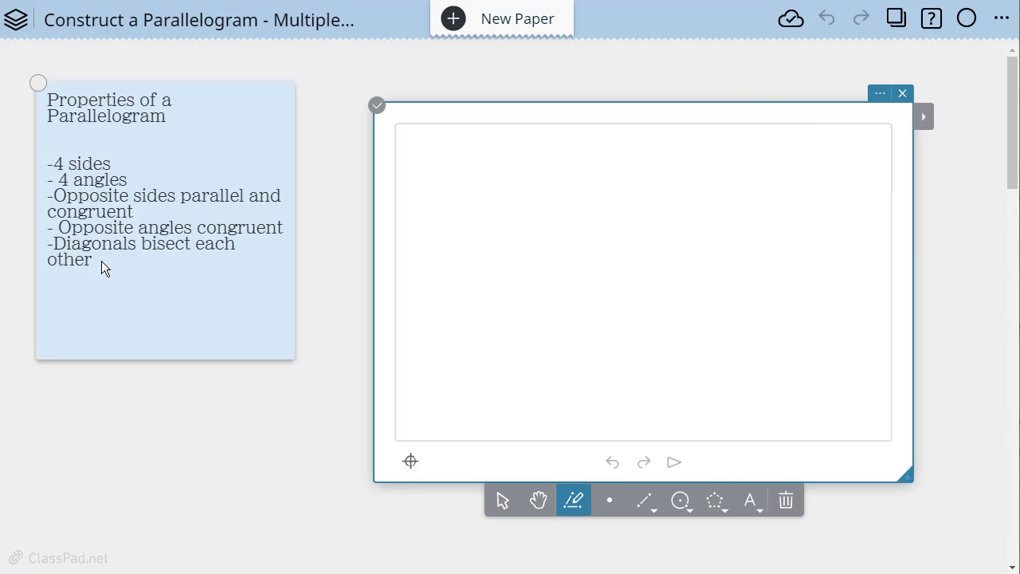
Draw a line segment sloping from the upper left to the lower right of the geometry canvas as the first diagonal
{"action": "left_click", "coordinate": [644, 501]}
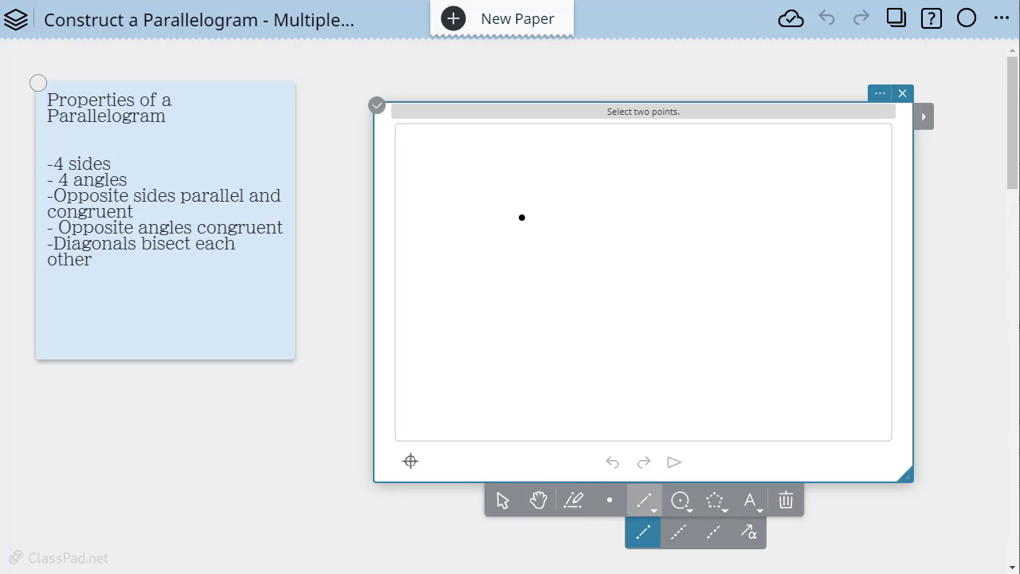
{"action": "left_click", "coordinate": [527, 226]}
{"action": "left_click", "coordinate": [779, 352]}
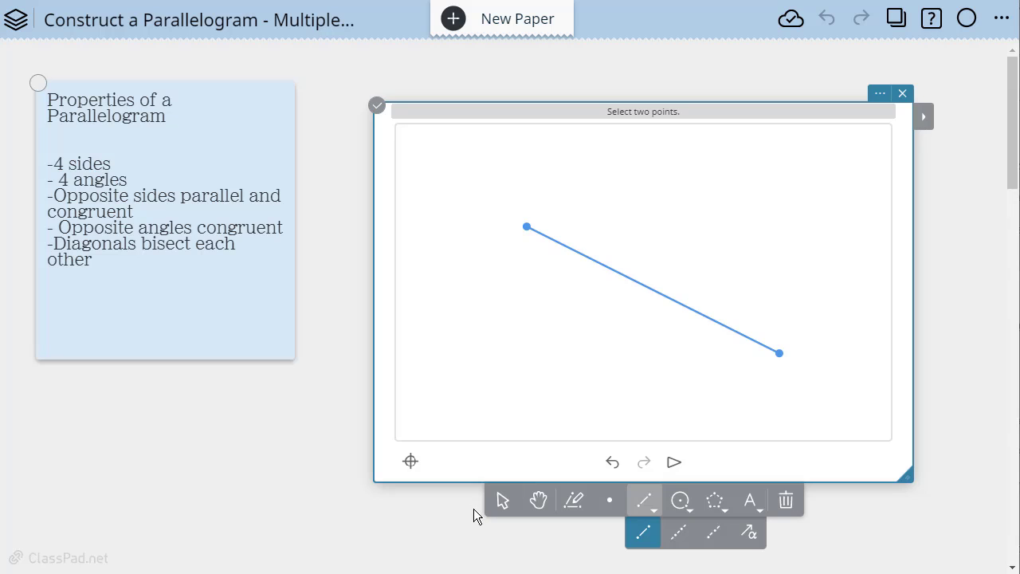
Construct the midpoint of the segment and move the segment's upper-left endpoint slightly farther up and out
{"action": "left_click", "coordinate": [507, 505]}
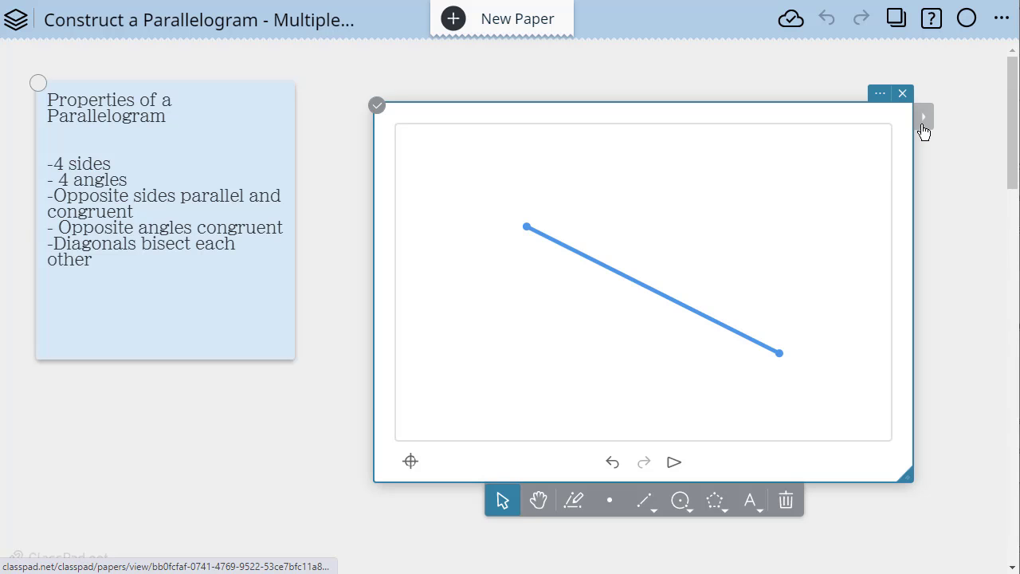
{"action": "left_click", "coordinate": [923, 128]}
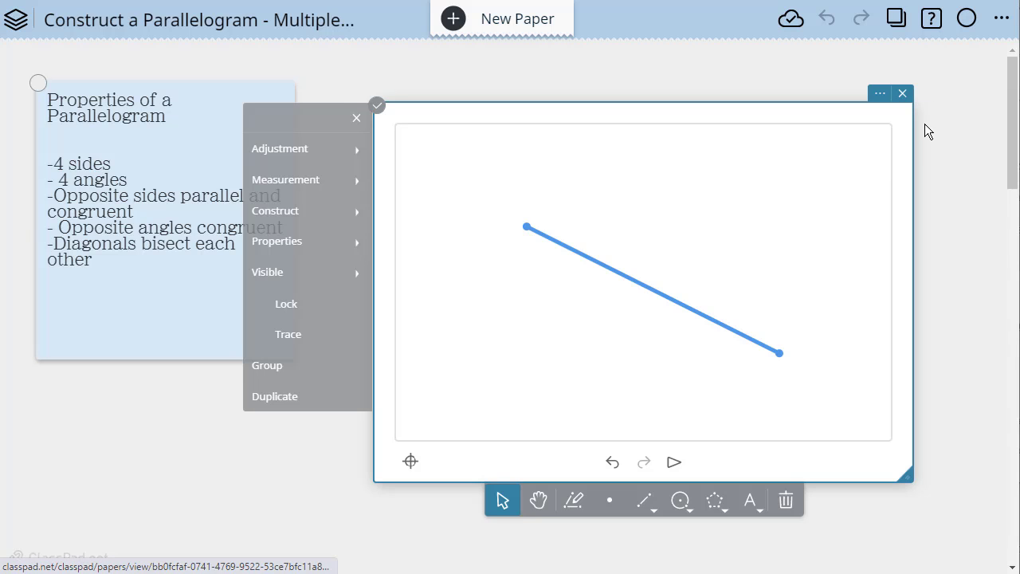
{"action": "left_click", "coordinate": [294, 219]}
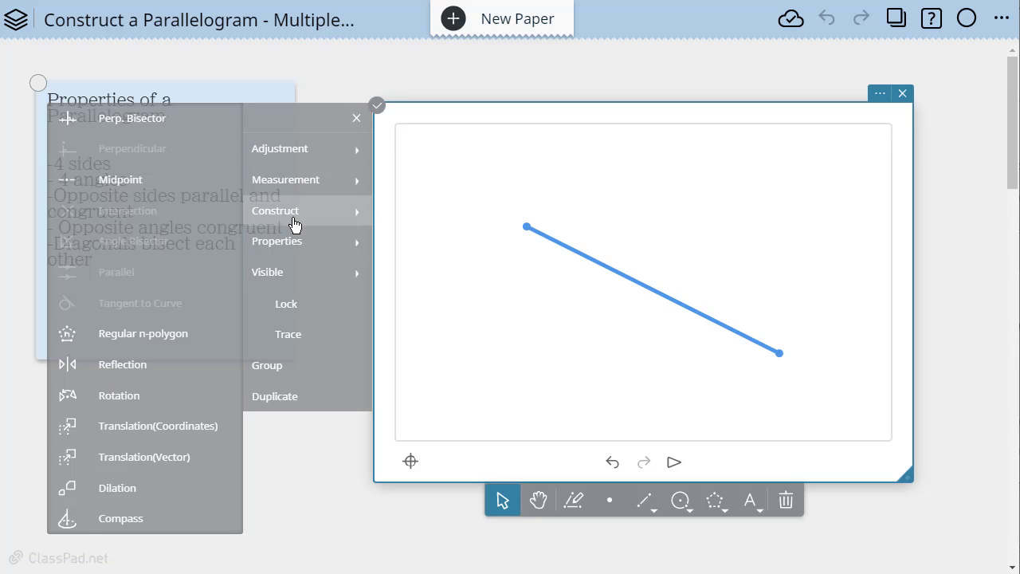
{"action": "left_click", "coordinate": [121, 183]}
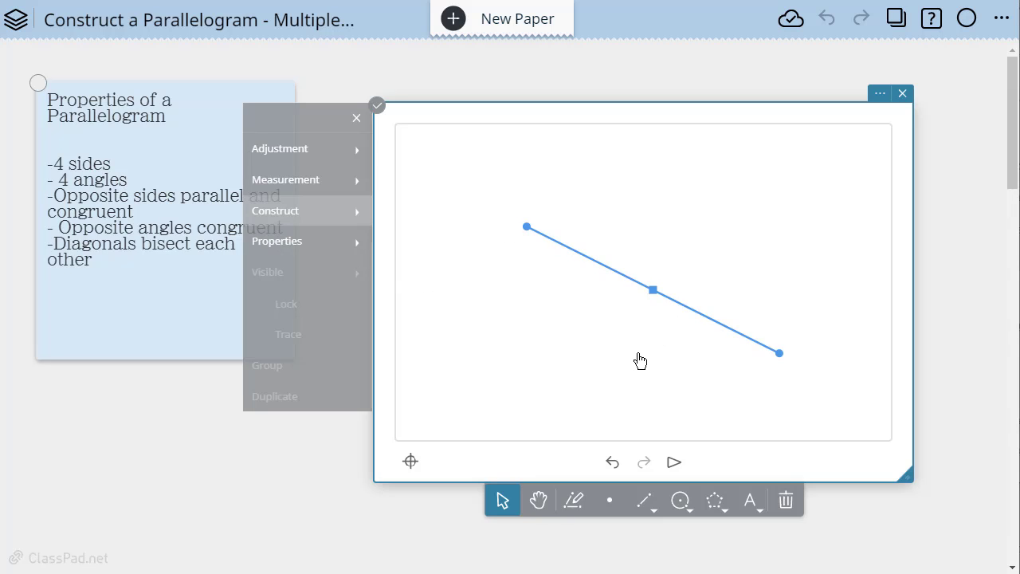
{"action": "left_click_drag", "start_coordinate": [523, 227], "coordinate": [494, 181]}
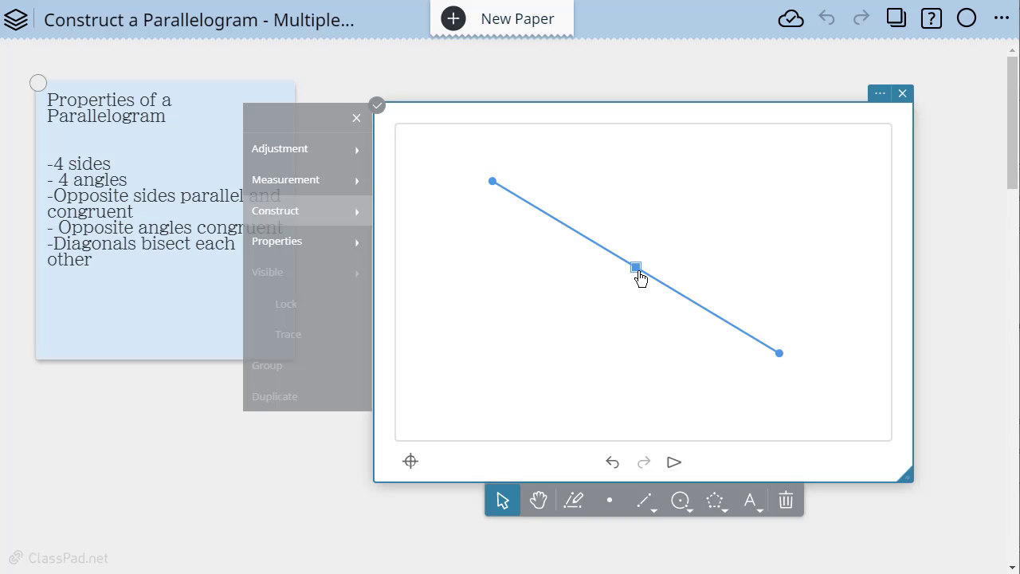
Place a free point below the segment, in the lower-left area of the canvas, and nudge it slightly
{"action": "left_click", "coordinate": [610, 502]}
{"action": "left_click", "coordinate": [459, 337]}
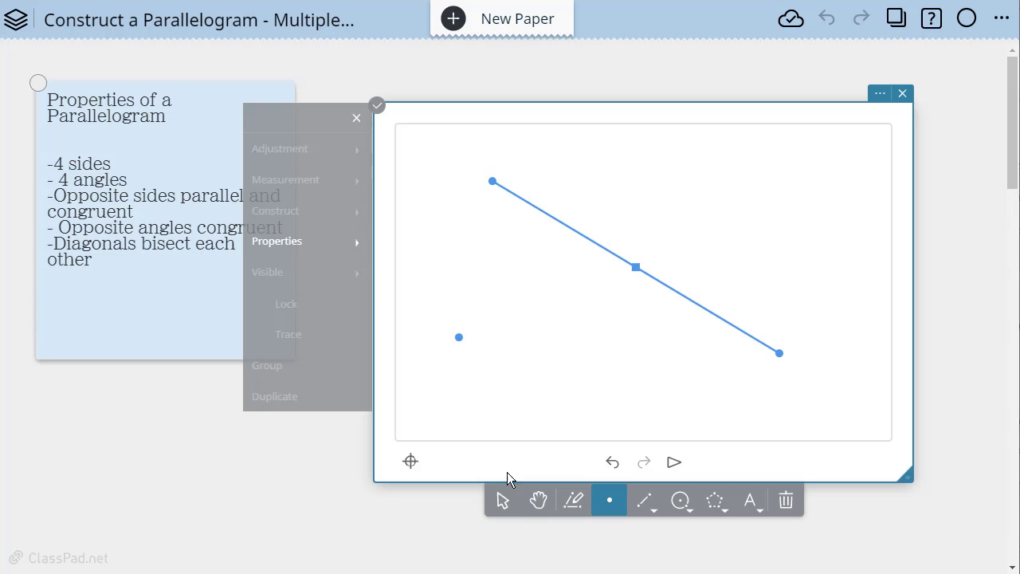
{"action": "left_click", "coordinate": [502, 500]}
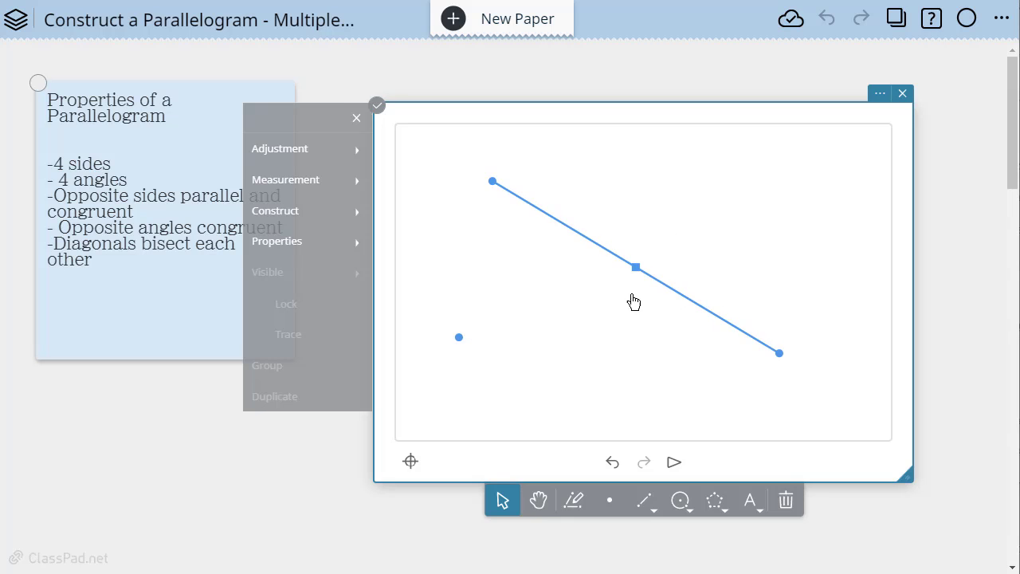
{"action": "mouse_move", "coordinate": [461, 338]}
{"action": "left_mouse_down"}
{"action": "mouse_move", "coordinate": [464, 285]}
{"action": "mouse_move", "coordinate": [466, 344]}
{"action": "left_mouse_up"}
Rotate the free point 180 degrees about the segment's midpoint
{"action": "left_click", "coordinate": [466, 339]}
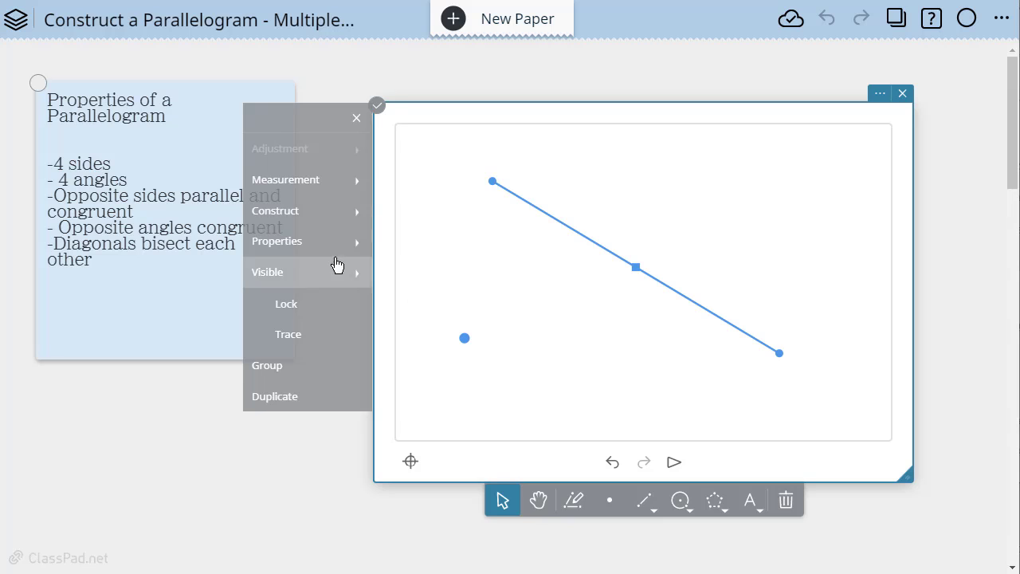
{"action": "mouse_move", "coordinate": [300, 222]}
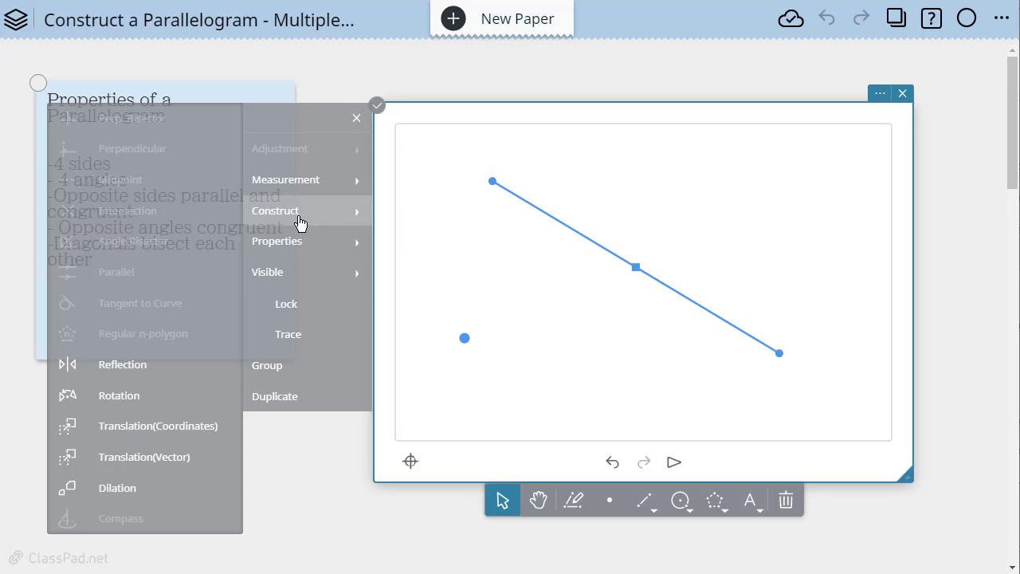
{"action": "left_click", "coordinate": [143, 399]}
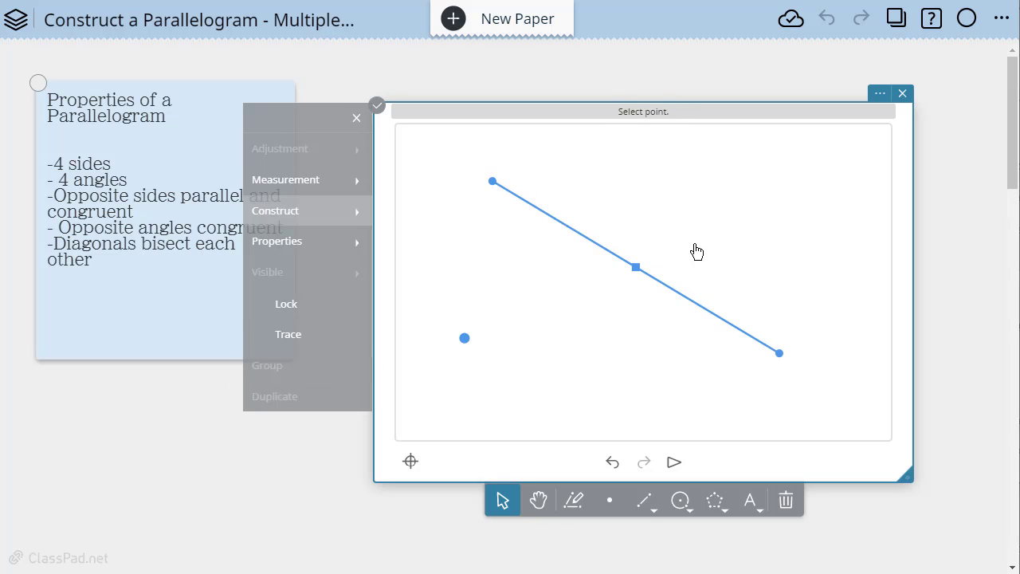
{"action": "left_click", "coordinate": [636, 269]}
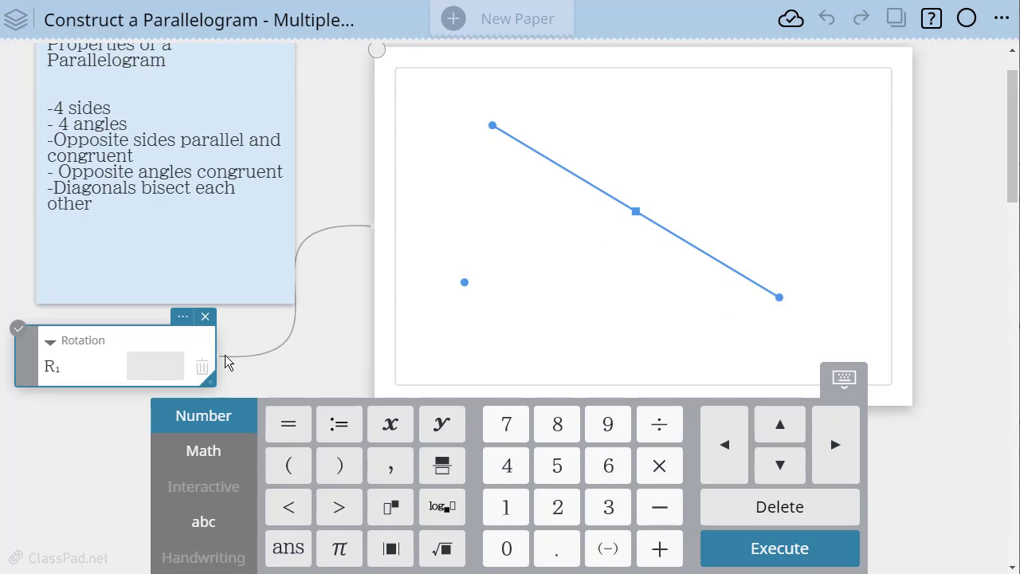
{"action": "left_click", "coordinate": [514, 519]}
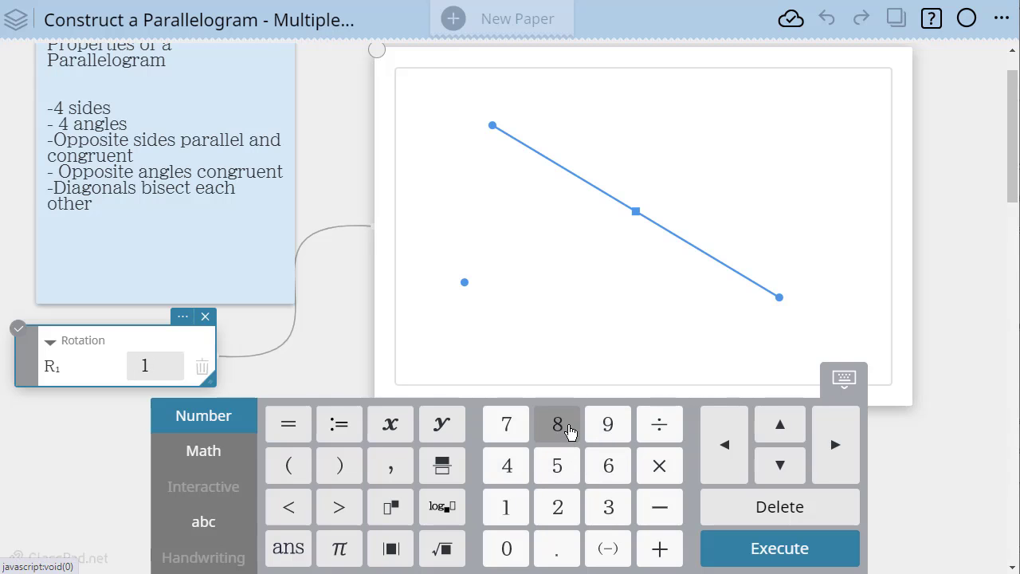
{"action": "left_click", "coordinate": [569, 430]}
{"action": "left_click", "coordinate": [510, 550]}
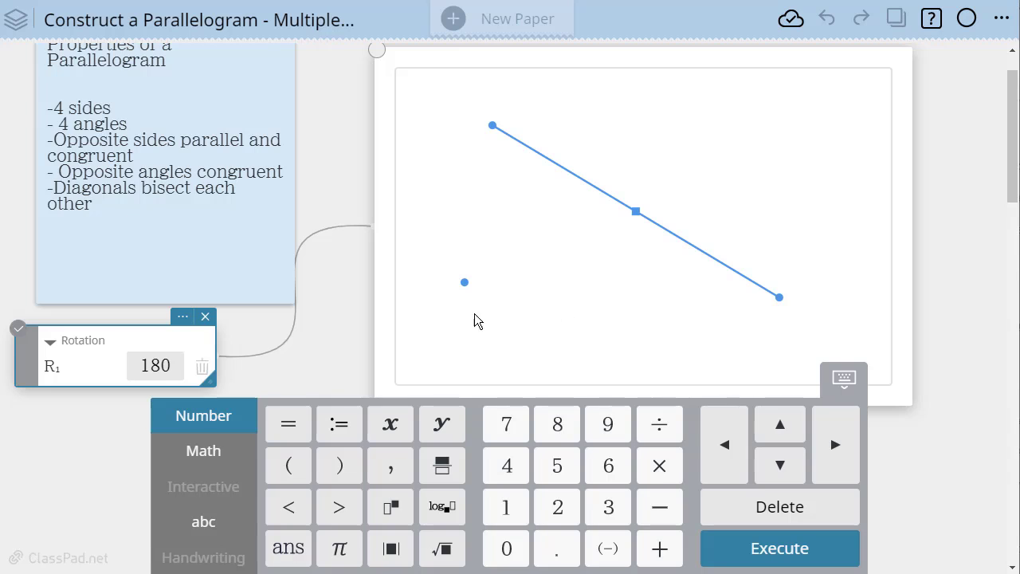
{"action": "left_click", "coordinate": [793, 560]}
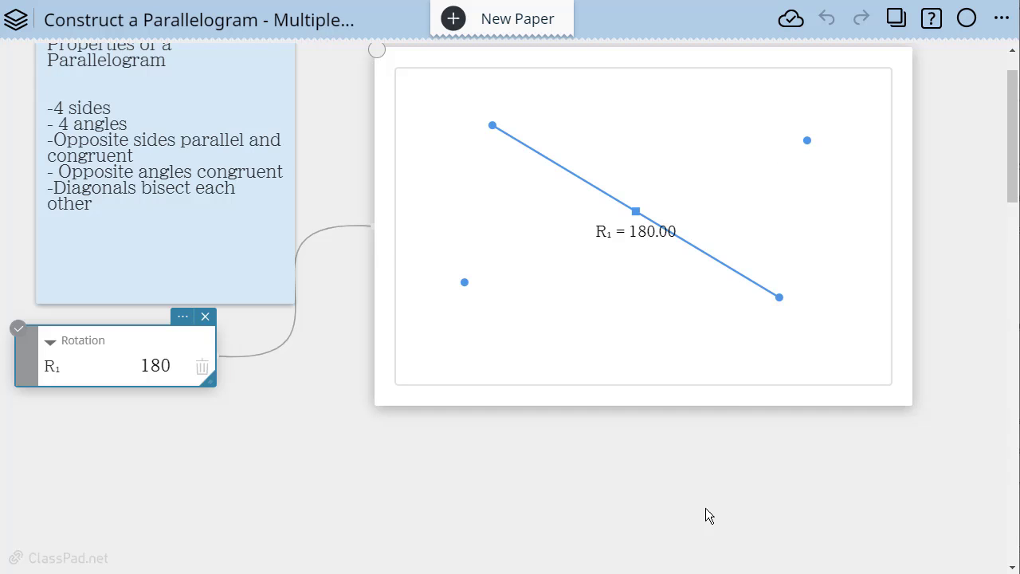
Draw a second segment from the free point to its rotated image as the other diagonal
{"action": "left_click", "coordinate": [644, 346]}
{"action": "left_click", "coordinate": [644, 444]}
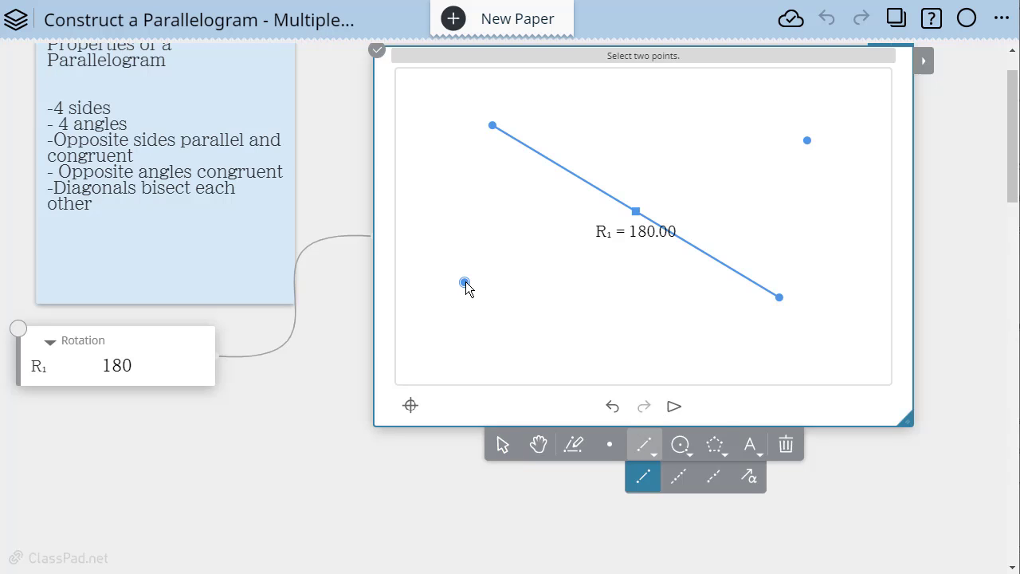
{"action": "left_click", "coordinate": [466, 281]}
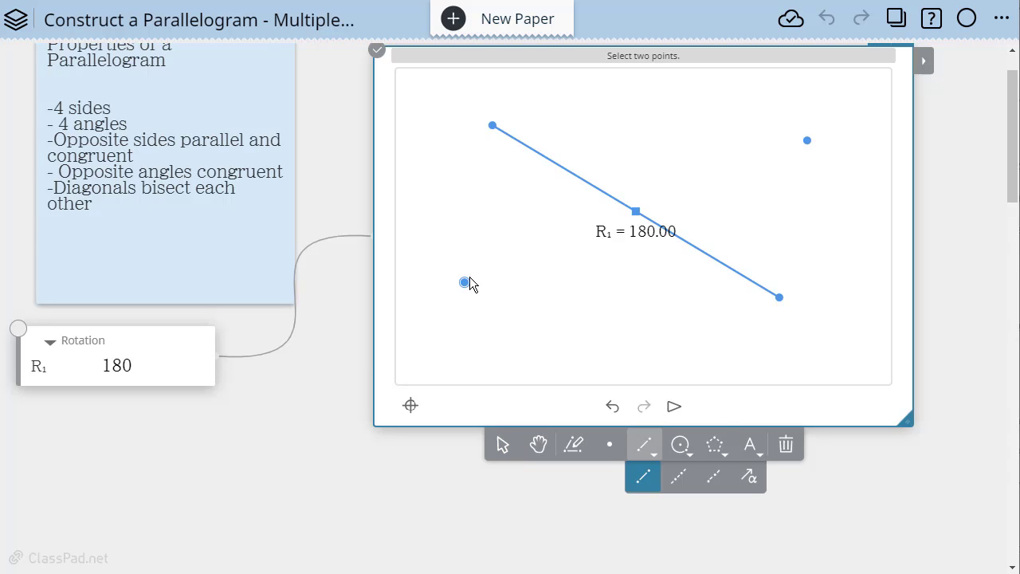
{"action": "left_click", "coordinate": [807, 140]}
{"action": "left_click", "coordinate": [502, 444]}
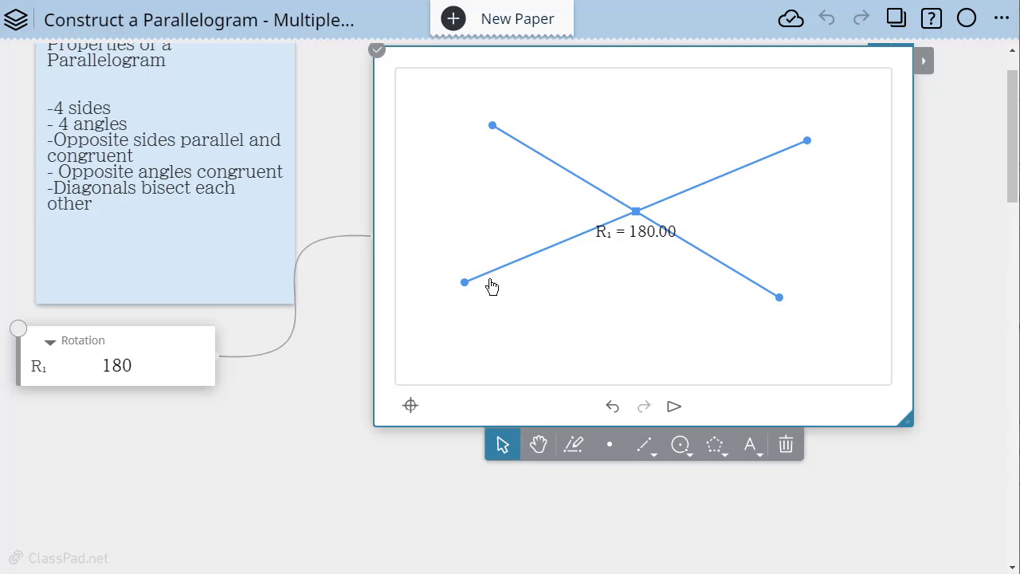
Move the second diagonal's free endpoint around the canvas, ending with a shorter, horizontal diagonal
{"action": "mouse_move", "coordinate": [465, 282]}
{"action": "left_mouse_down"}
{"action": "mouse_move", "coordinate": [454, 181]}
{"action": "mouse_move", "coordinate": [449, 280]}
{"action": "mouse_move", "coordinate": [461, 351]}
{"action": "mouse_move", "coordinate": [447, 200]}
{"action": "mouse_move", "coordinate": [448, 285]}
{"action": "mouse_move", "coordinate": [462, 280]}
{"action": "left_mouse_up"}
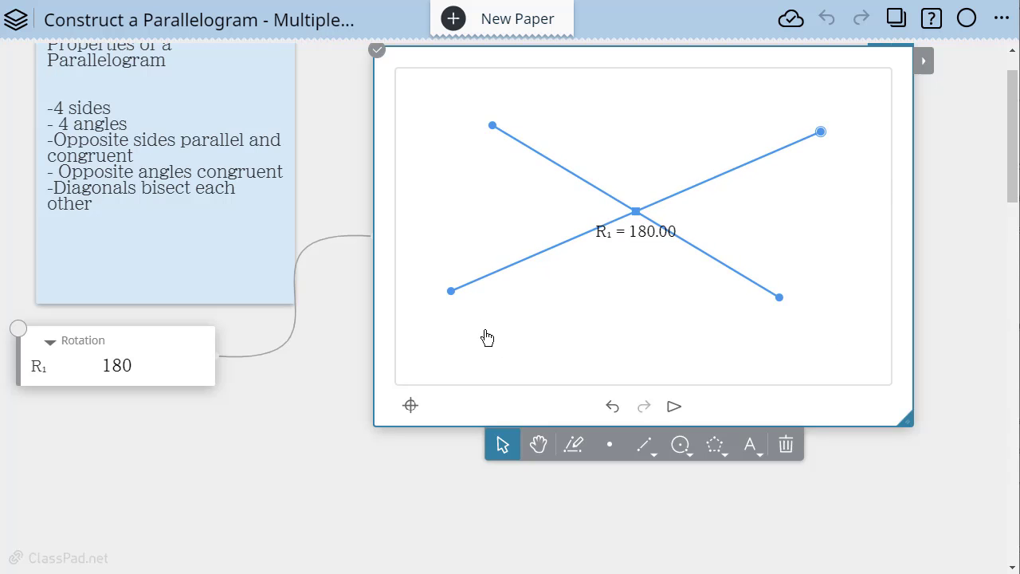
{"action": "left_click_drag", "start_coordinate": [452, 294], "coordinate": [522, 209]}
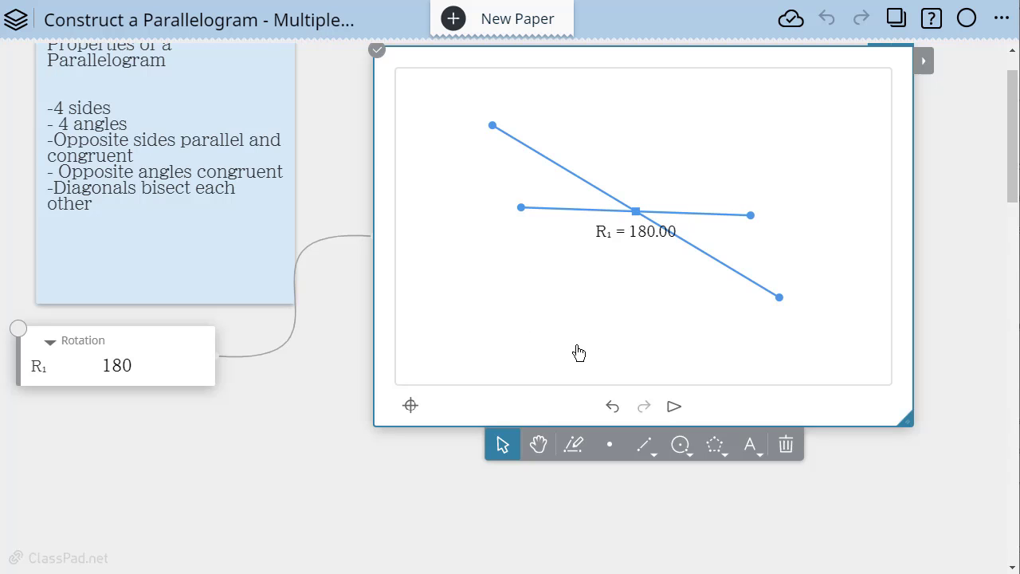
{"action": "mouse_move", "coordinate": [522, 208]}
{"action": "left_mouse_down"}
{"action": "mouse_move", "coordinate": [508, 212]}
{"action": "mouse_move", "coordinate": [465, 283]}
{"action": "mouse_move", "coordinate": [505, 321]}
{"action": "mouse_move", "coordinate": [510, 193]}
{"action": "mouse_move", "coordinate": [494, 260]}
{"action": "mouse_move", "coordinate": [590, 326]}
{"action": "mouse_move", "coordinate": [503, 211]}
{"action": "left_mouse_up"}
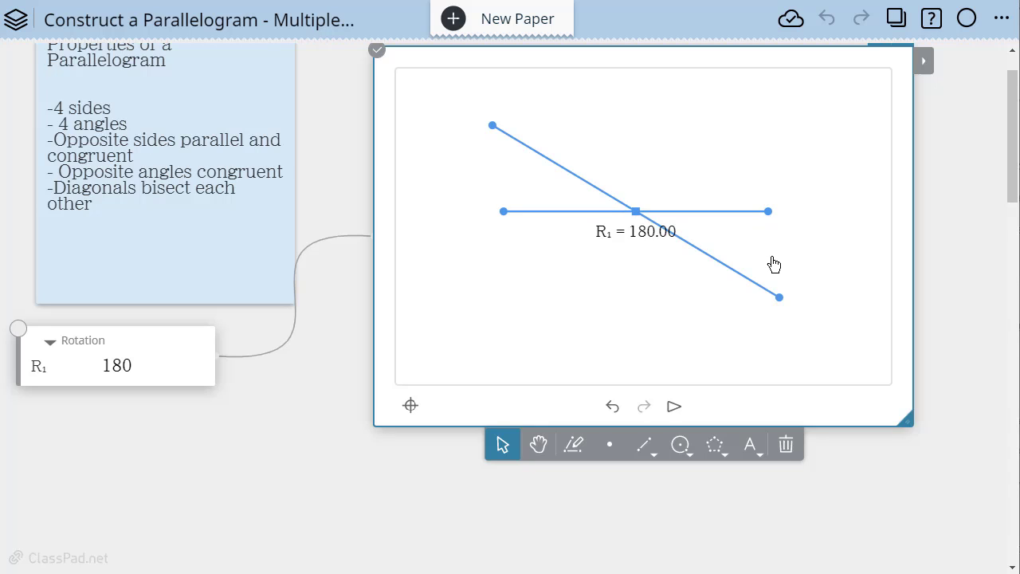
Draw a polygon through the four diagonal endpoints and pull its lower-left vertex down and outward to widen the parallelogram
{"action": "left_click", "coordinate": [715, 449]}
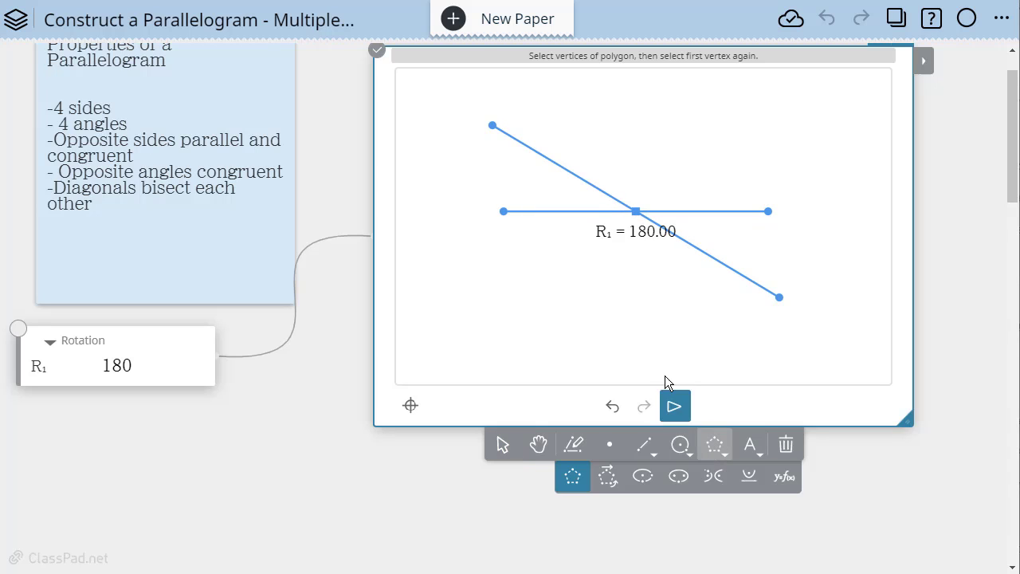
{"action": "left_click", "coordinate": [504, 212]}
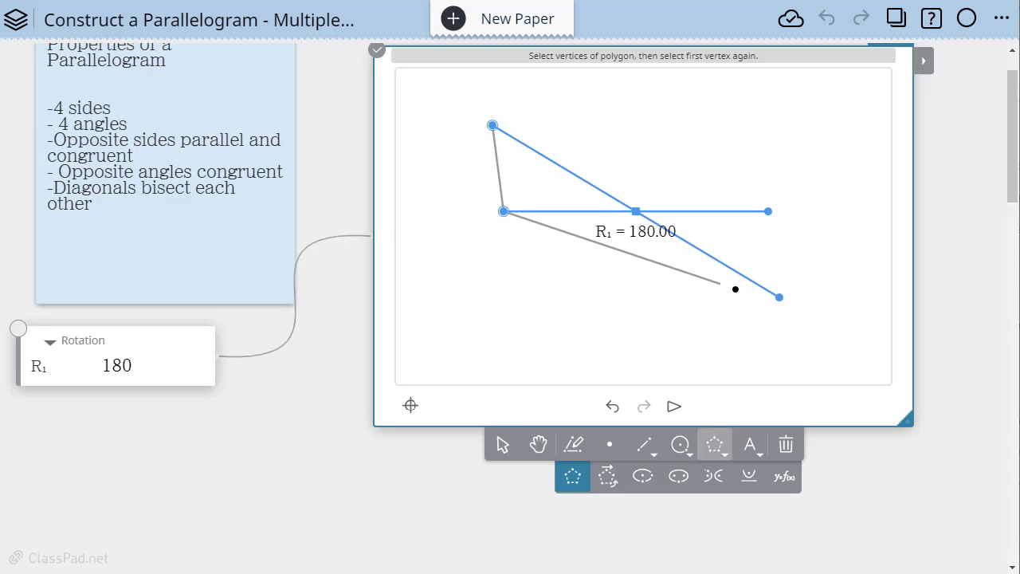
{"action": "left_click", "coordinate": [779, 297]}
{"action": "left_click", "coordinate": [768, 212]}
{"action": "left_click", "coordinate": [493, 126]}
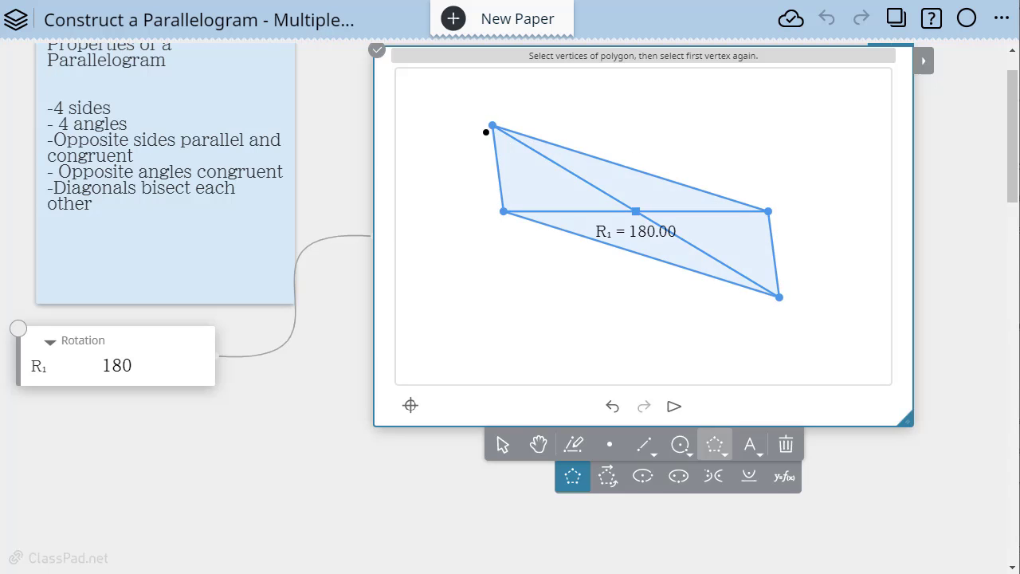
{"action": "left_click", "coordinate": [503, 446]}
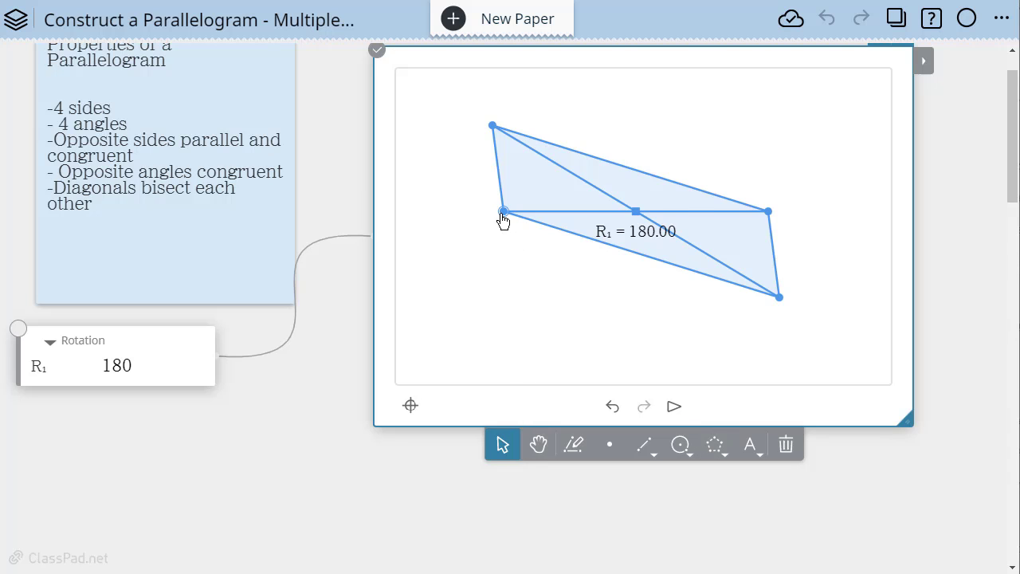
{"action": "left_click_drag", "start_coordinate": [504, 213], "coordinate": [456, 293]}
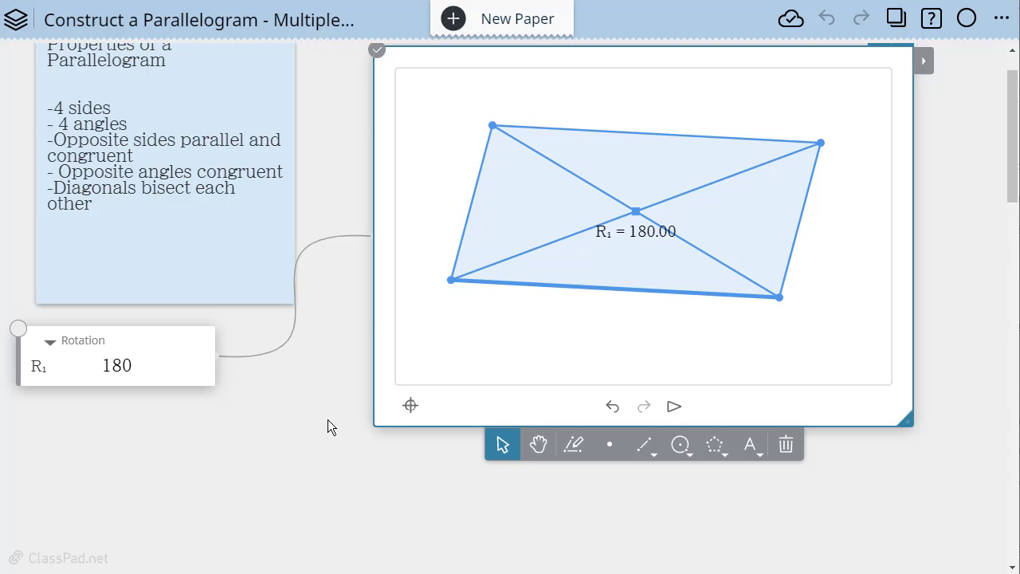
Move the Properties of a Parallelogram note below the Rotation note
{"action": "scroll", "coordinate": [320, 409], "scroll_direction": "down", "scroll_amount": 5}
{"action": "scroll", "coordinate": [320, 409], "scroll_direction": "up", "scroll_amount": 6}
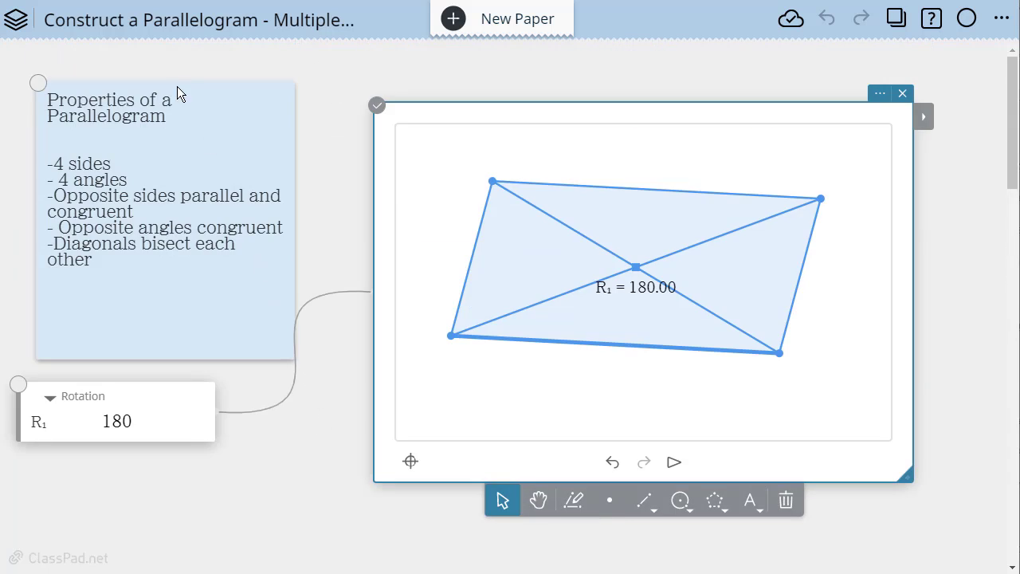
{"action": "left_click_drag", "start_coordinate": [177, 93], "coordinate": [175, 466]}
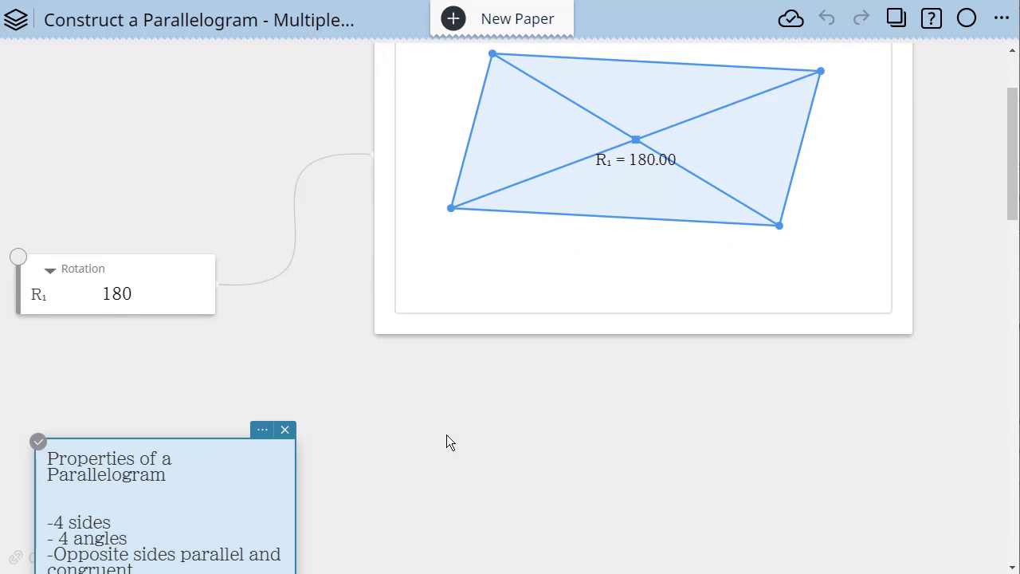
Add a second geometry note beside the relocated properties note, below the first construction
{"action": "scroll", "coordinate": [447, 434], "scroll_direction": "down", "scroll_amount": 3}
{"action": "left_click", "coordinate": [443, 195]}
{"action": "left_click", "coordinate": [476, 188]}
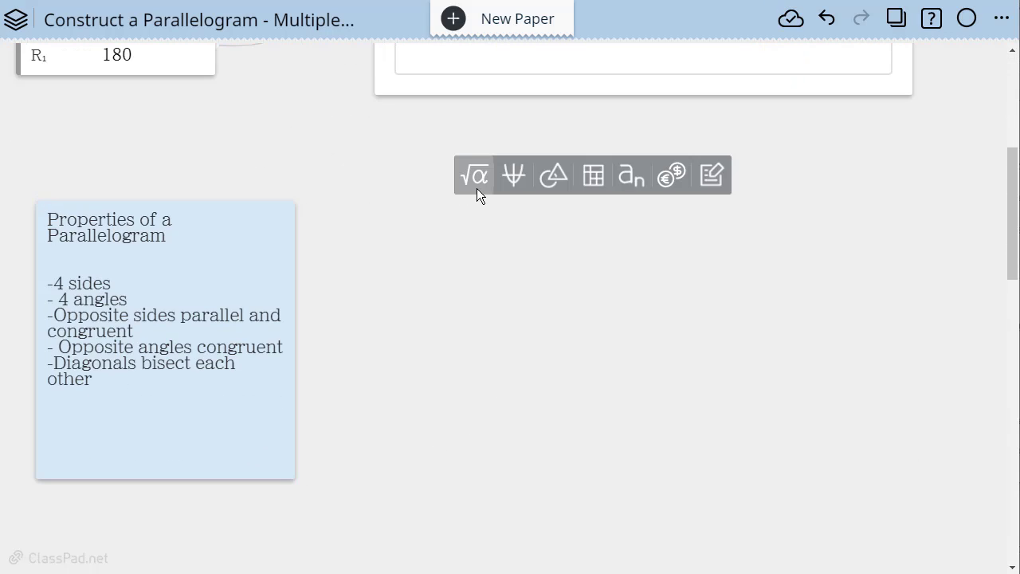
{"action": "left_click", "coordinate": [556, 173]}
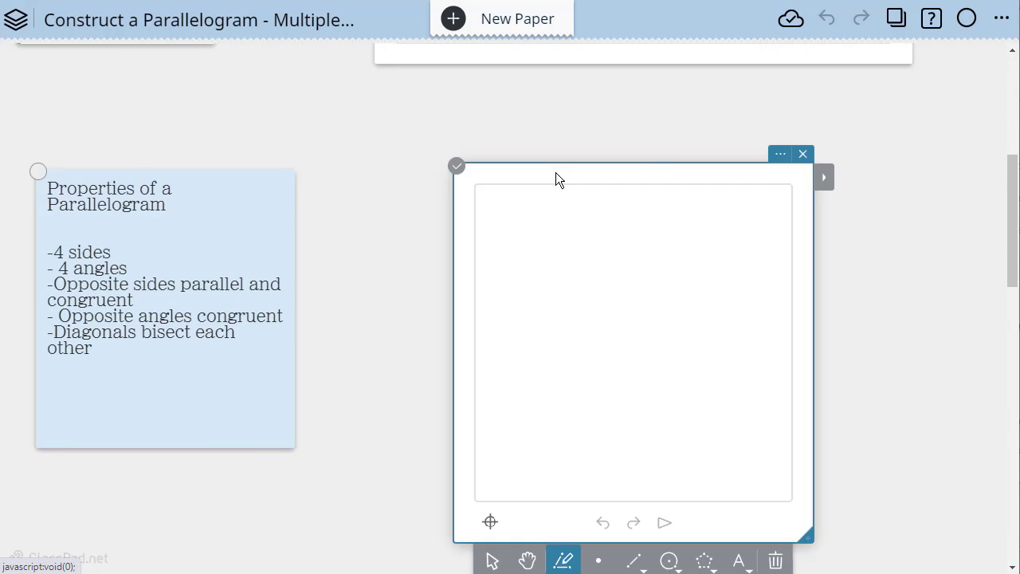
Turn off automatic labeling in the new geometry note and move the note up, closer to the properties note
{"action": "left_click", "coordinate": [782, 155]}
{"action": "left_click", "coordinate": [724, 509]}
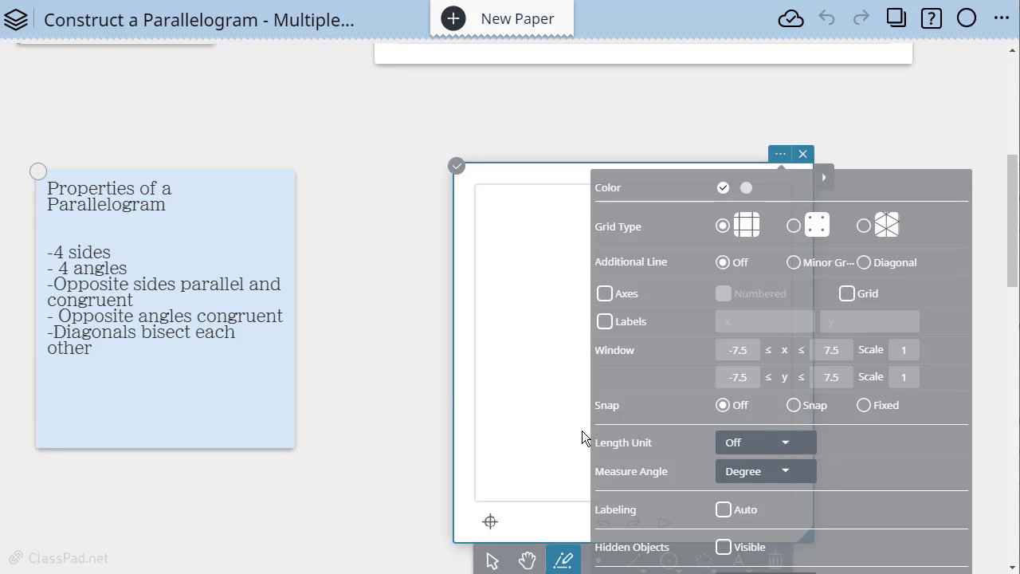
{"action": "scroll", "coordinate": [424, 369], "scroll_direction": "down", "scroll_amount": 2}
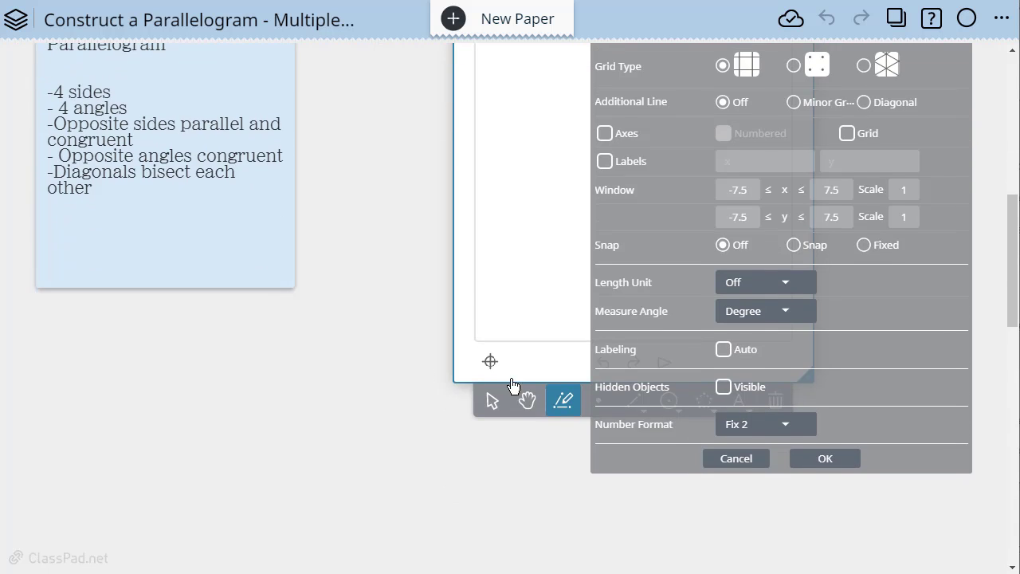
{"action": "left_click", "coordinate": [825, 458]}
{"action": "scroll", "coordinate": [912, 350], "scroll_direction": "up", "scroll_amount": 2}
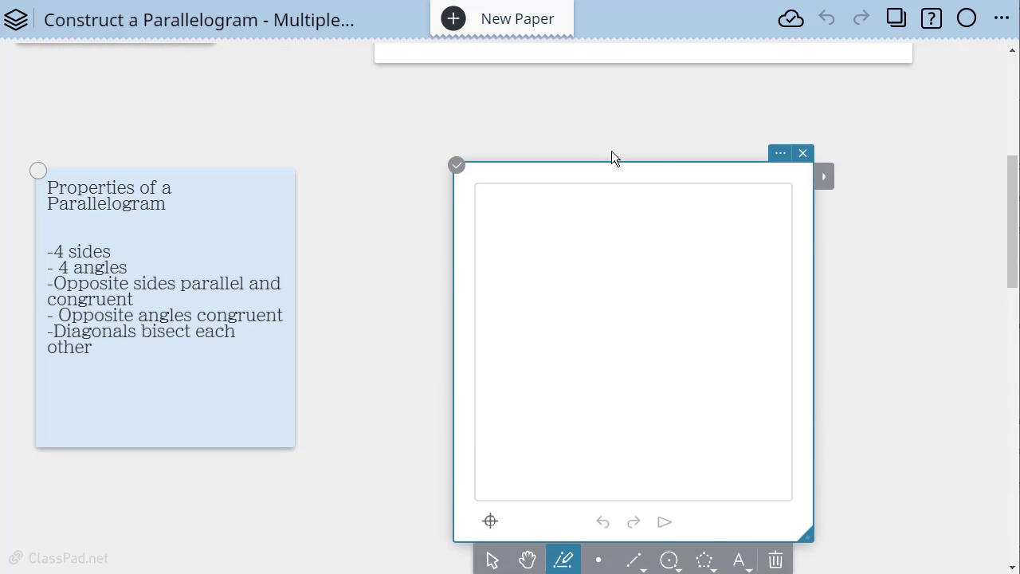
{"action": "left_click_drag", "start_coordinate": [606, 159], "coordinate": [565, 123]}
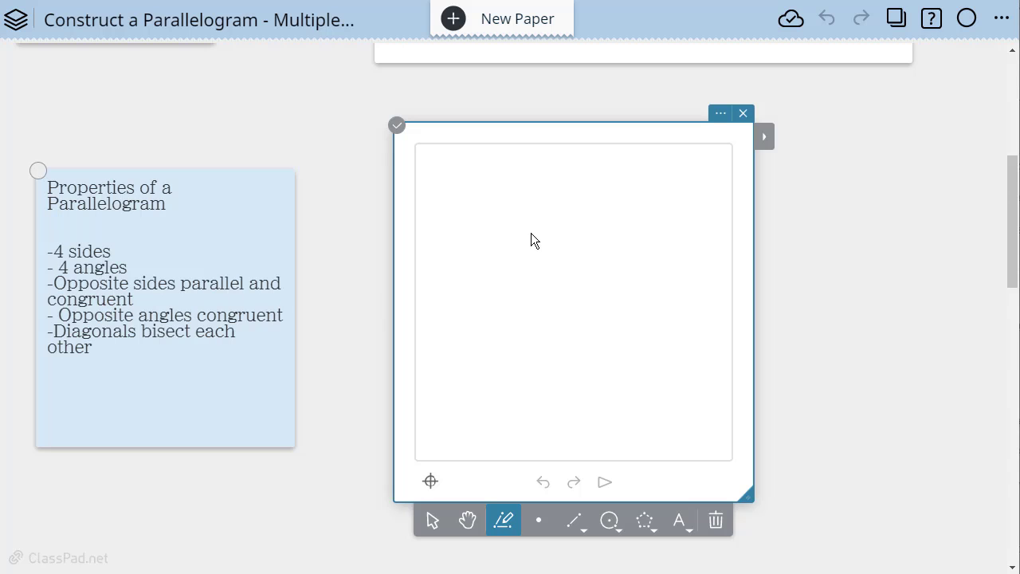
Draw two segments sharing an upper-left endpoint: a nearly horizontal top side and a left side slanting down to the lower left
{"action": "left_click", "coordinate": [573, 520]}
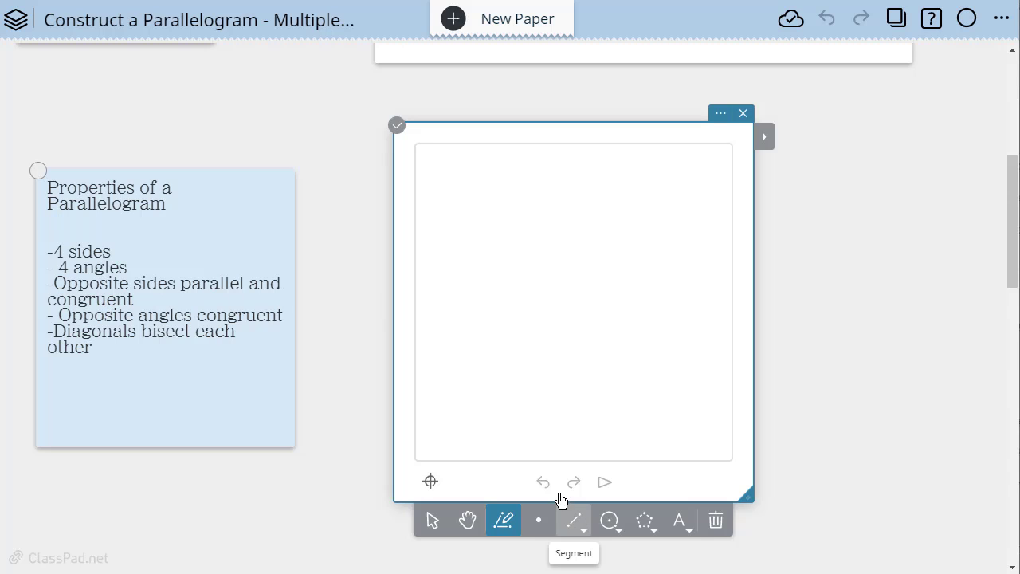
{"action": "left_click", "coordinate": [509, 226]}
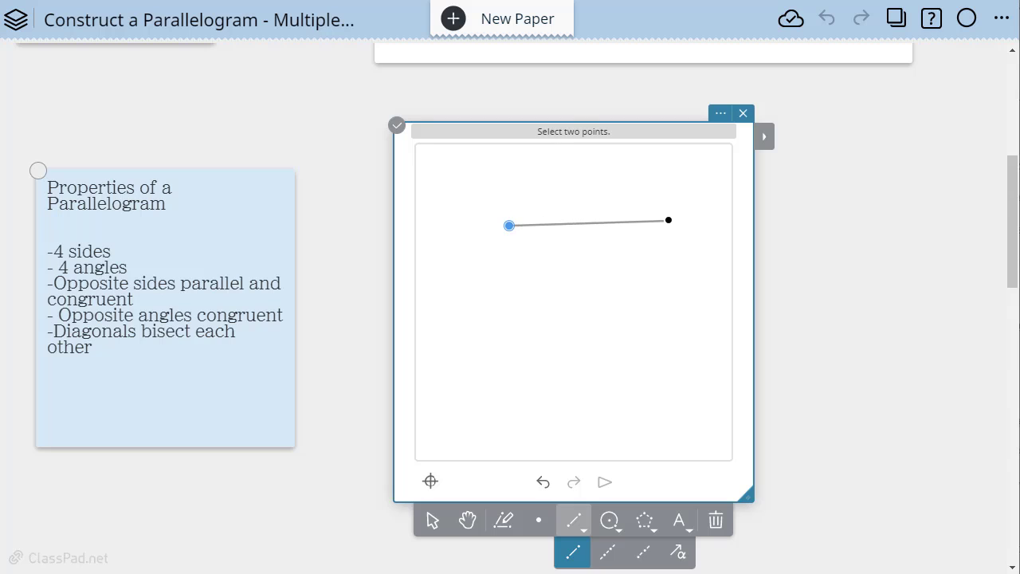
{"action": "left_click", "coordinate": [670, 220]}
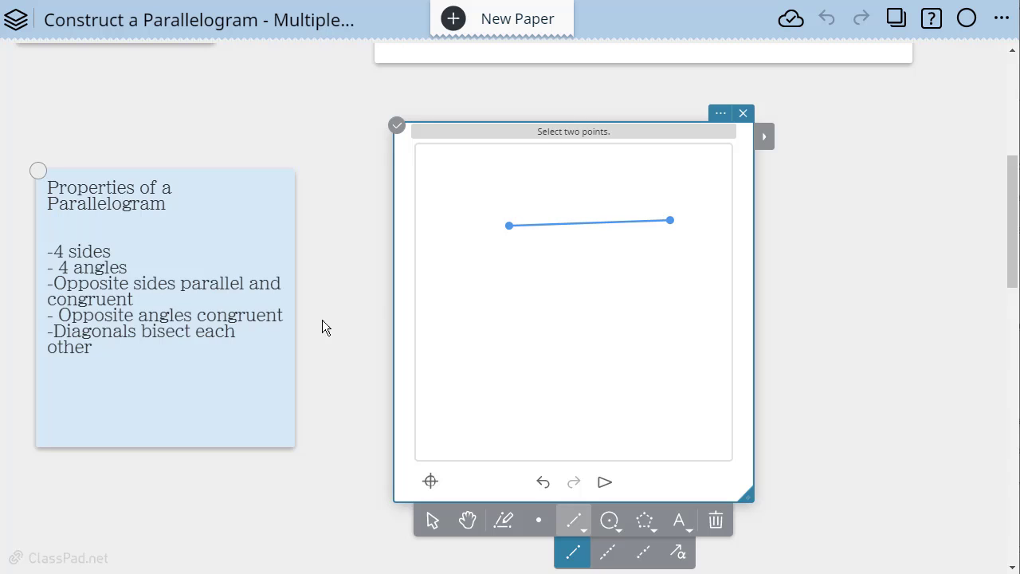
{"action": "left_click", "coordinate": [509, 225]}
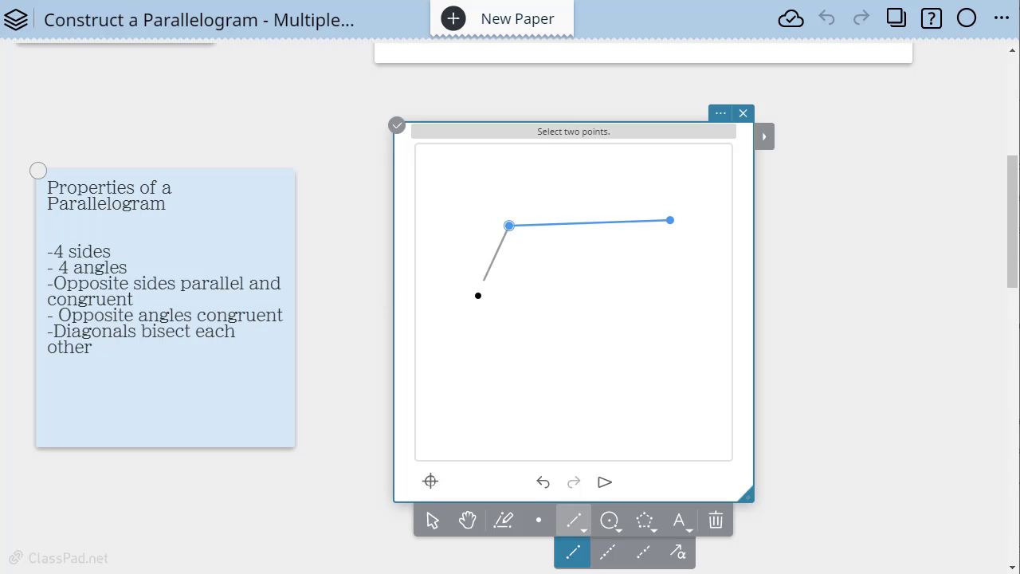
{"action": "left_click", "coordinate": [442, 393]}
Construct a line parallel to the top segment through the left segment's lower endpoint
{"action": "left_click", "coordinate": [430, 522]}
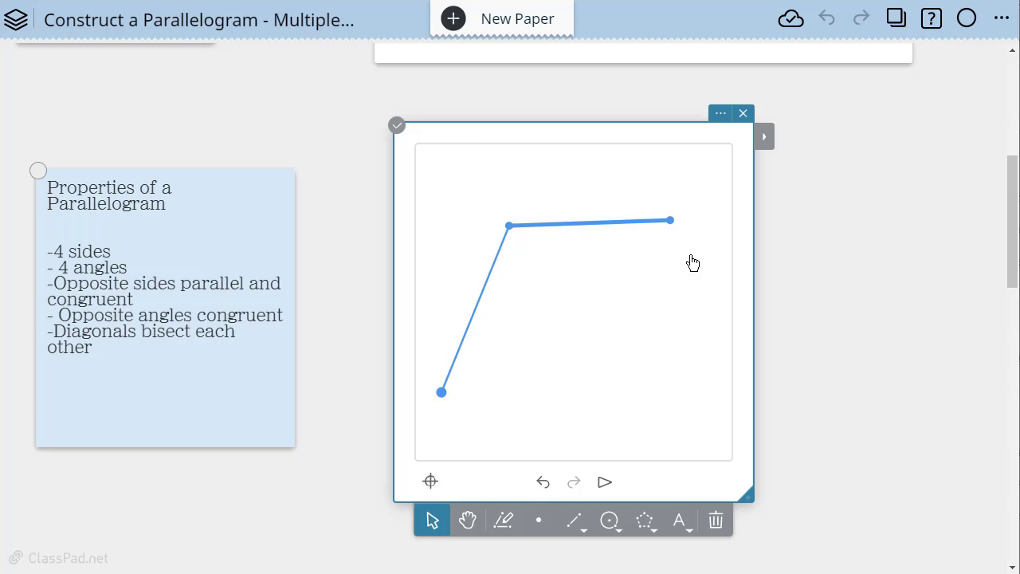
{"action": "left_click", "coordinate": [763, 142]}
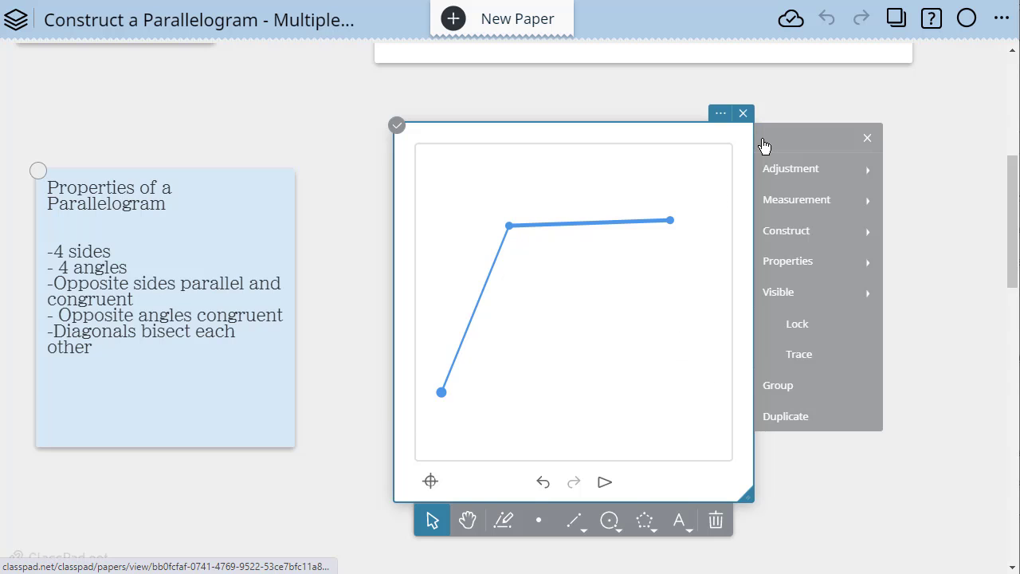
{"action": "left_click", "coordinate": [799, 246]}
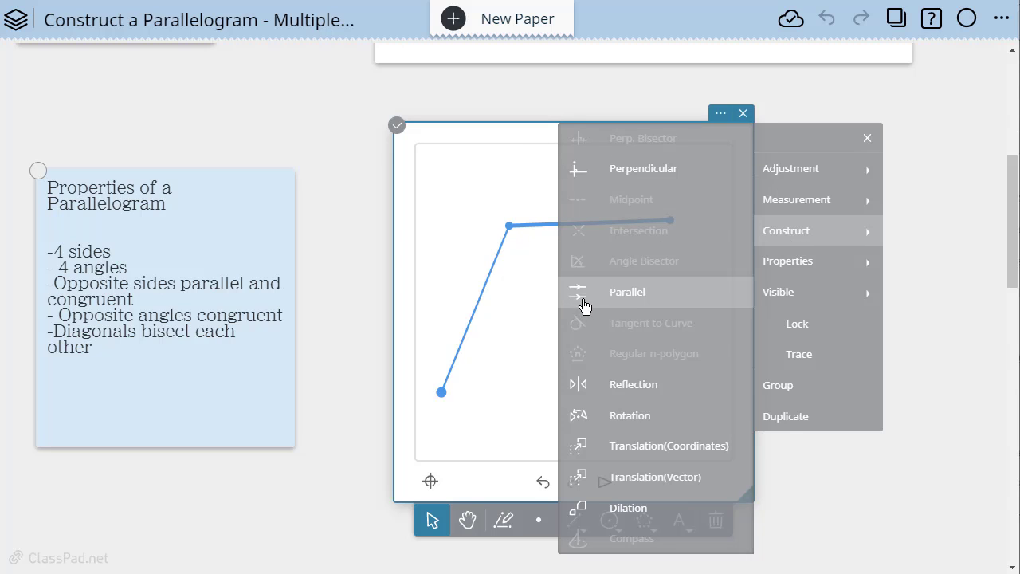
{"action": "left_click", "coordinate": [621, 297]}
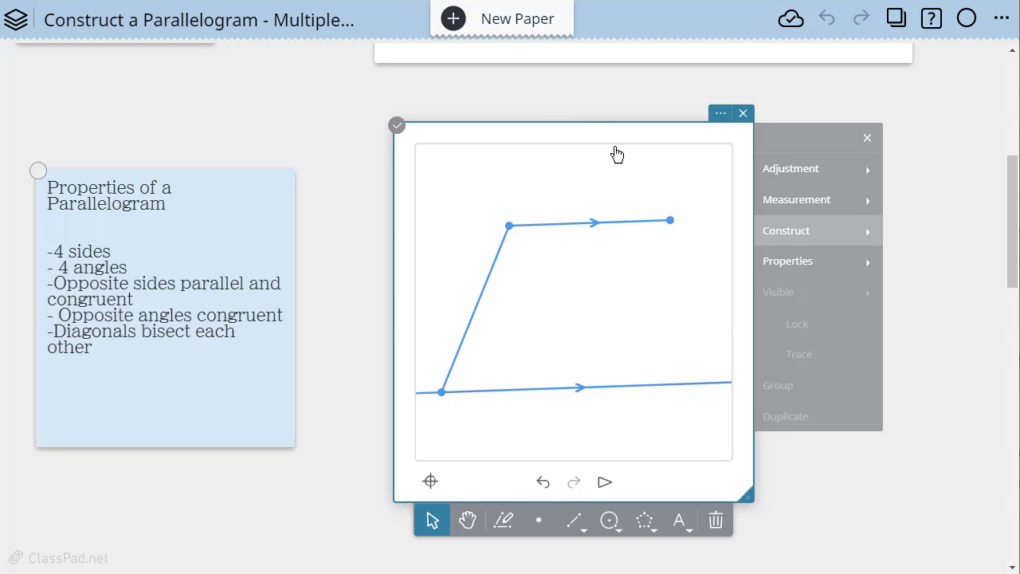
Construct a line parallel to the left segment through the top segment's right endpoint, and shift the upper-left vertex slightly down and left
{"action": "left_click", "coordinate": [869, 239]}
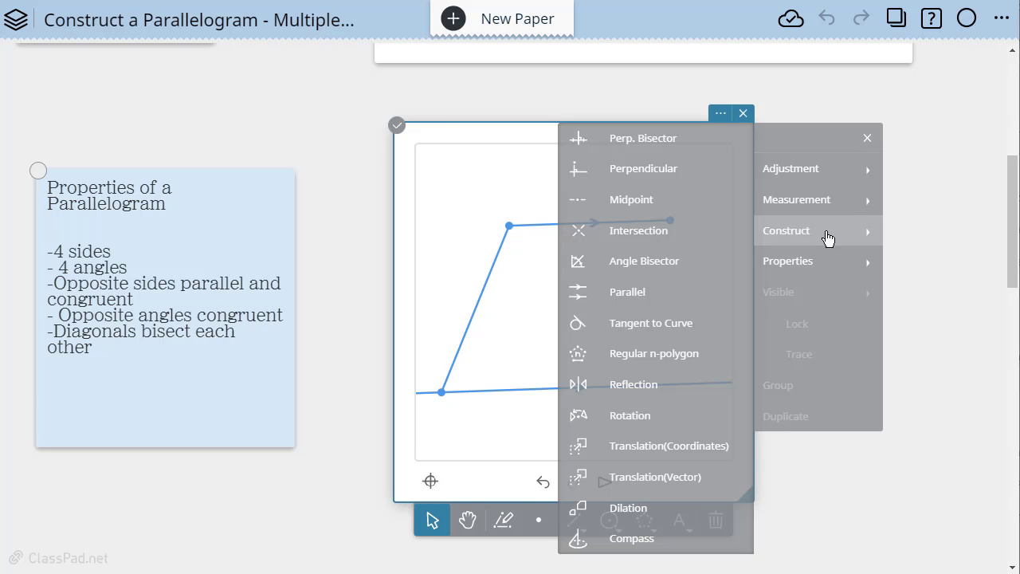
{"action": "left_click", "coordinate": [657, 294]}
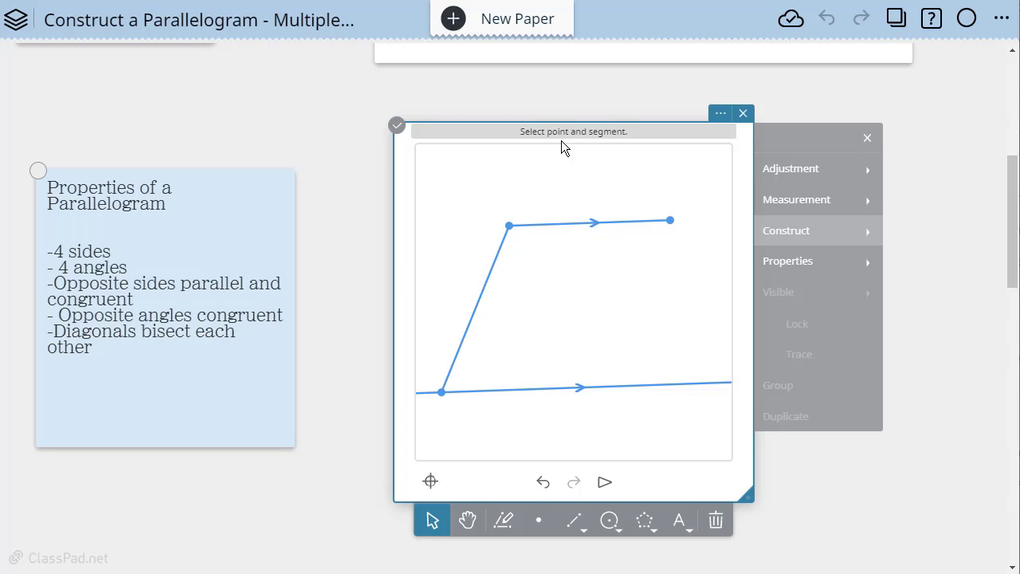
{"action": "left_click", "coordinate": [482, 307]}
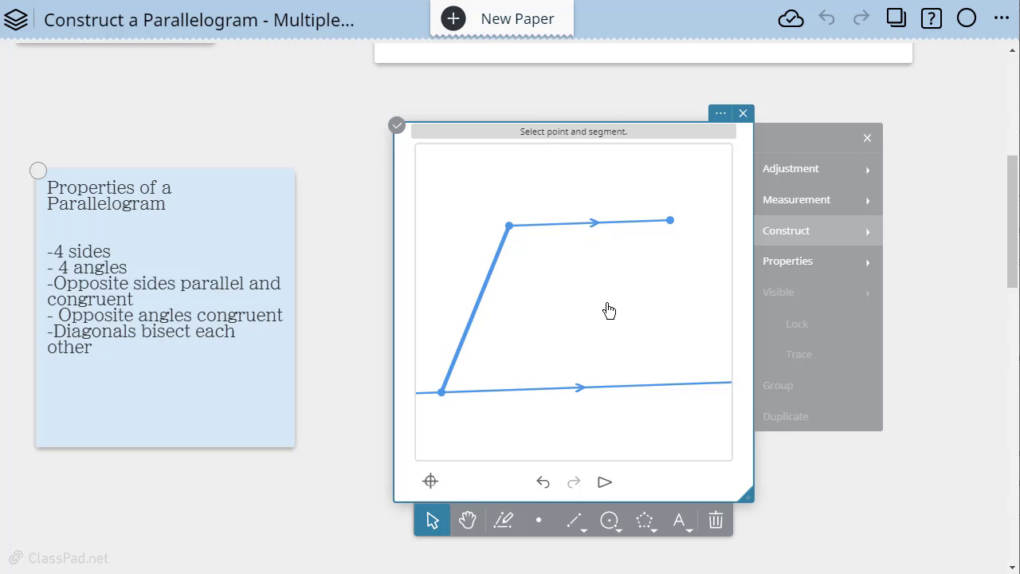
{"action": "left_click", "coordinate": [670, 221]}
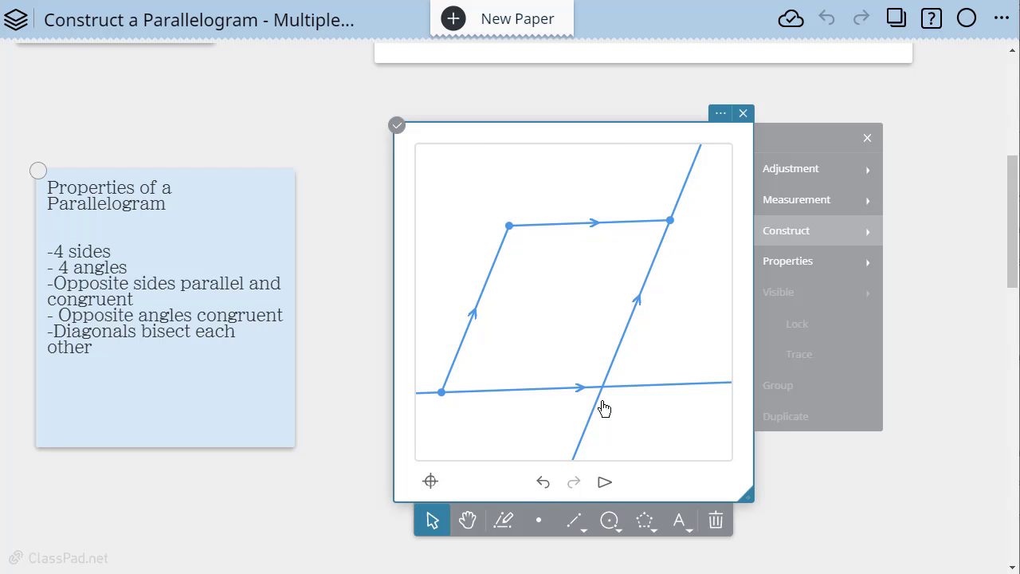
{"action": "mouse_move", "coordinate": [509, 226]}
{"action": "left_mouse_down"}
{"action": "mouse_move", "coordinate": [566, 223]}
{"action": "mouse_move", "coordinate": [540, 200]}
{"action": "mouse_move", "coordinate": [463, 211]}
{"action": "mouse_move", "coordinate": [473, 311]}
{"action": "mouse_move", "coordinate": [502, 237]}
{"action": "left_mouse_up"}
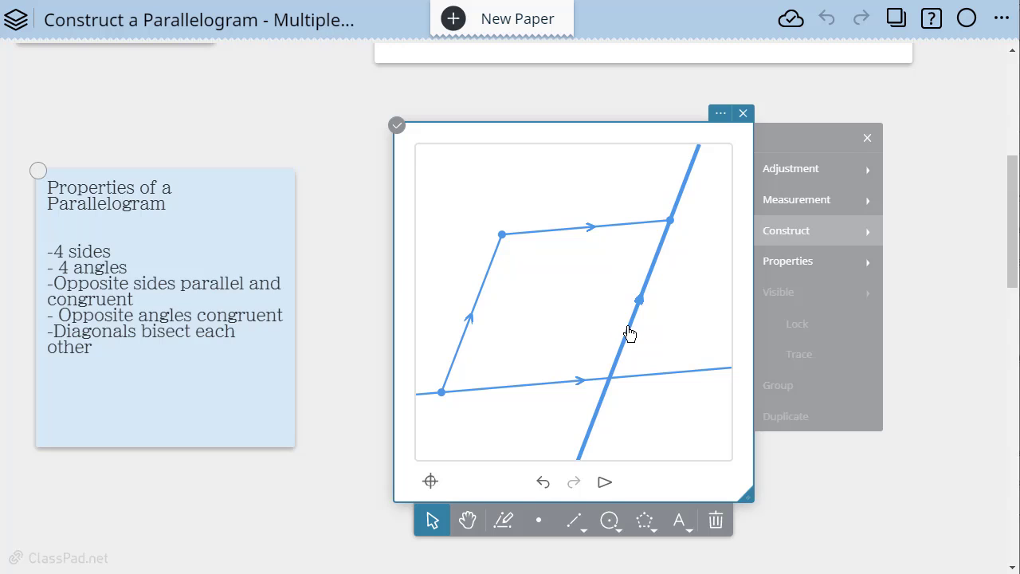
Construct the intersection point of the two parallel lines, and pull the upper-left vertex further down and left
{"action": "left_click", "coordinate": [639, 375]}
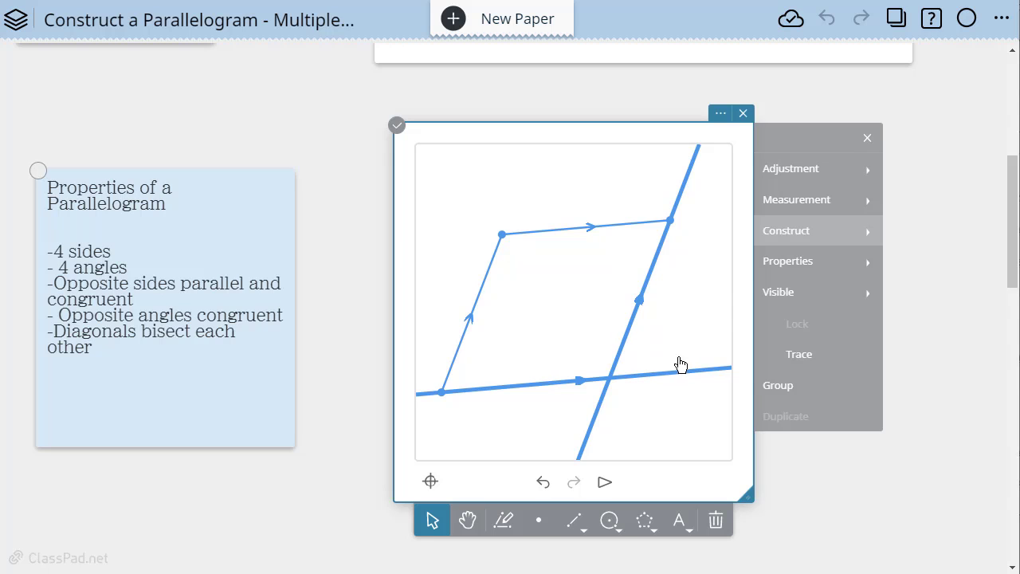
{"action": "left_click", "coordinate": [789, 236]}
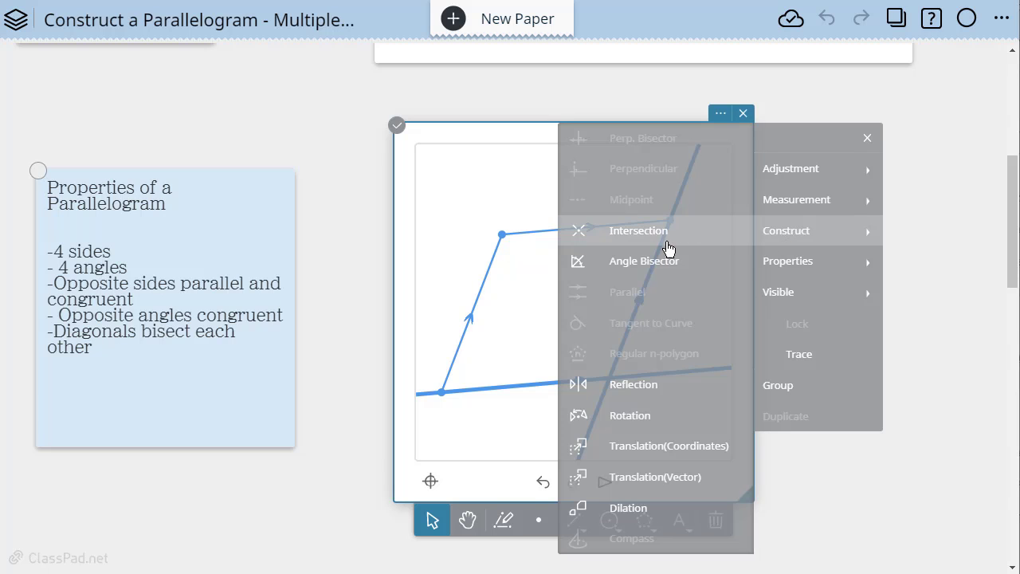
{"action": "left_click", "coordinate": [650, 238]}
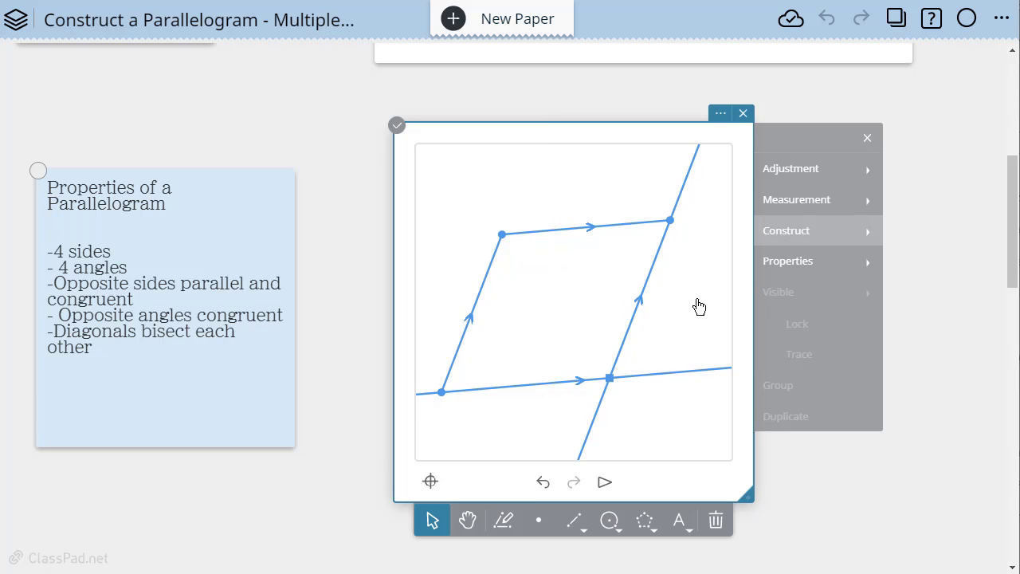
{"action": "left_click_drag", "start_coordinate": [501, 235], "coordinate": [474, 277]}
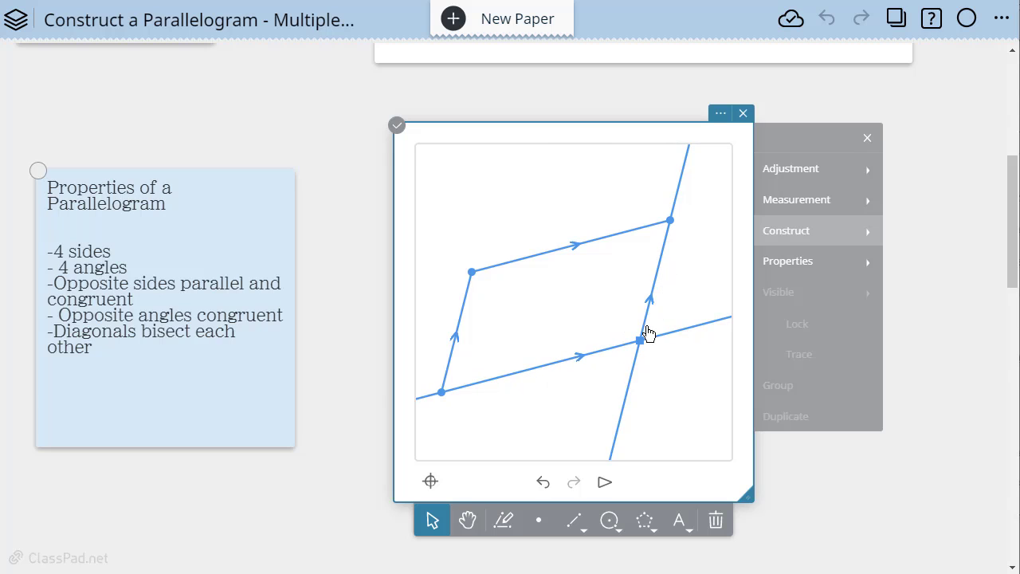
Hide the two constructed parallel lines, keeping their intersection point, and move the upper-left vertex back up a little
{"action": "left_click", "coordinate": [678, 339]}
{"action": "left_click", "coordinate": [657, 282]}
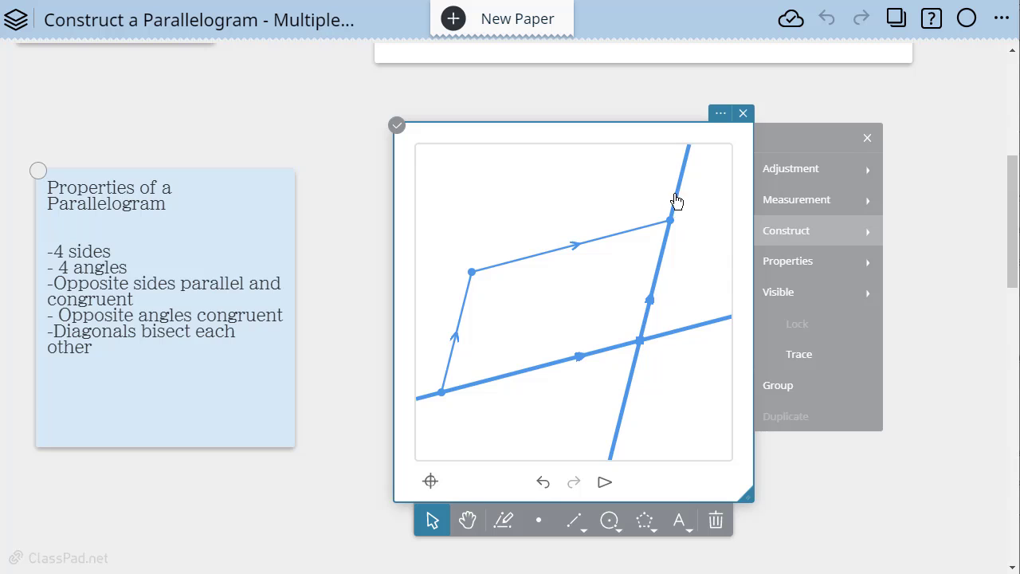
{"action": "left_click", "coordinate": [773, 302]}
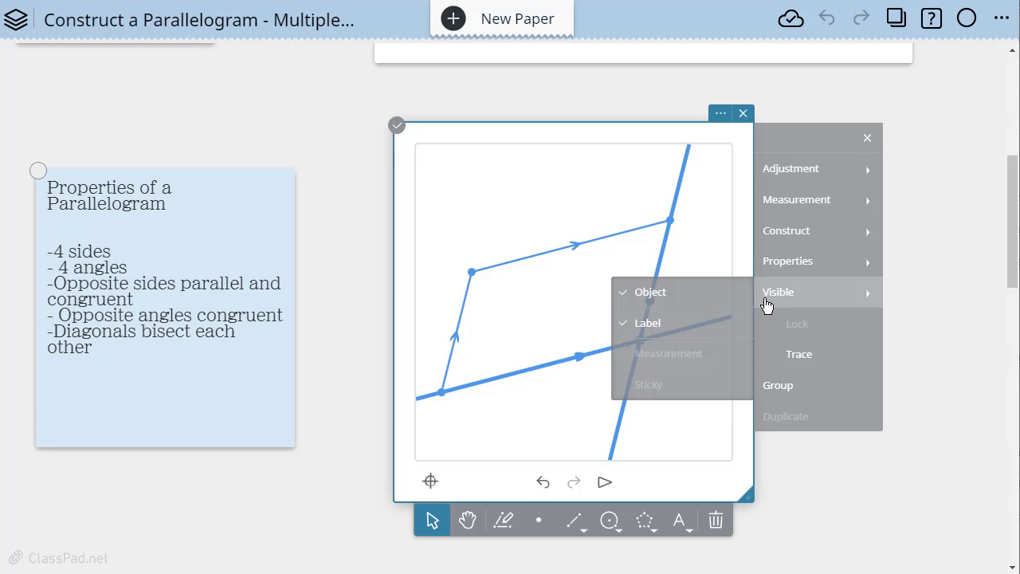
{"action": "left_click", "coordinate": [651, 293]}
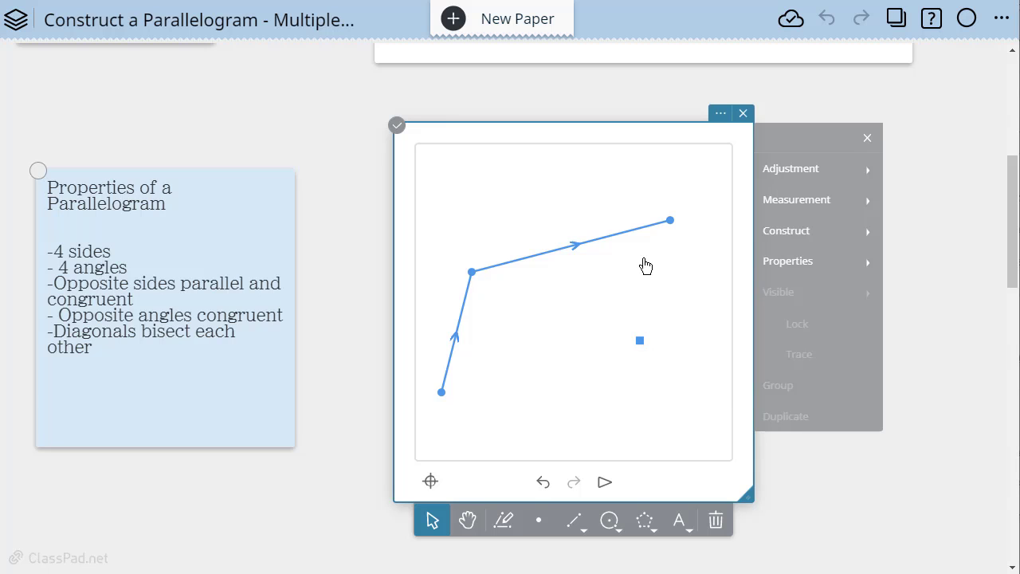
{"action": "left_click_drag", "start_coordinate": [472, 272], "coordinate": [471, 251]}
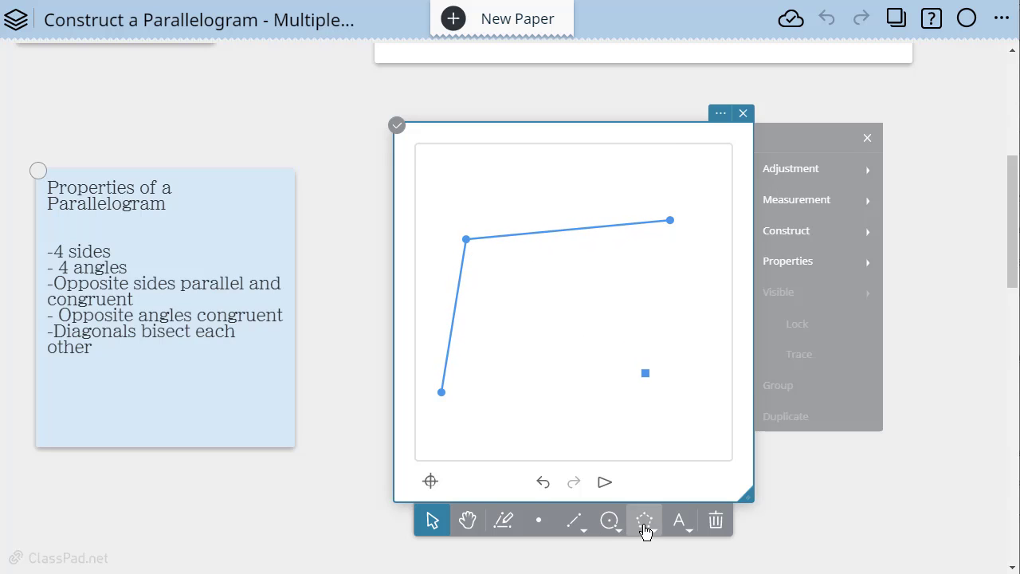
Draw a polygon through the intersection point and the three segment endpoints, and move its lower-left vertex slightly up
{"action": "left_click", "coordinate": [645, 521]}
{"action": "left_click", "coordinate": [646, 374]}
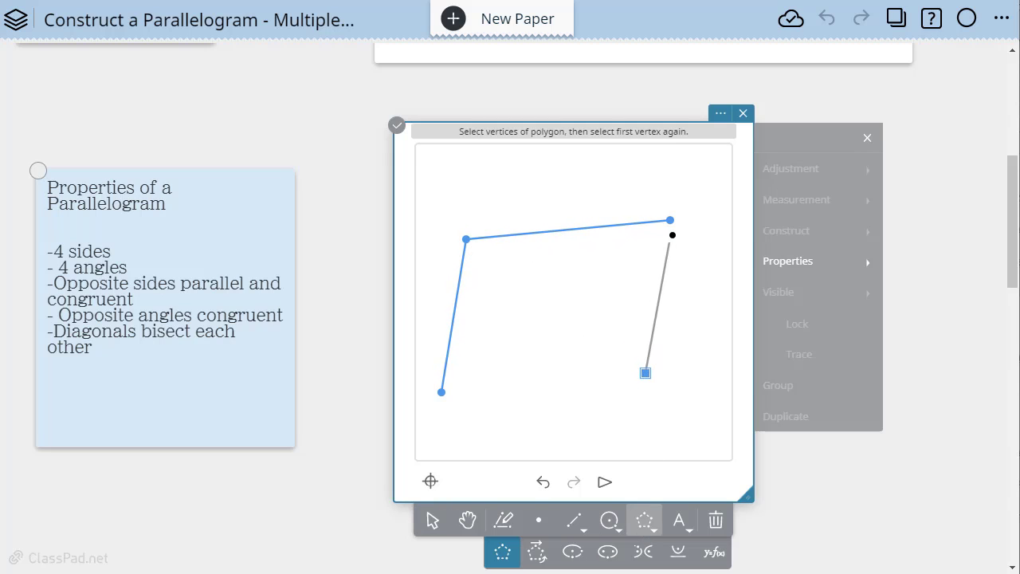
{"action": "left_click", "coordinate": [669, 221]}
{"action": "left_click", "coordinate": [467, 240]}
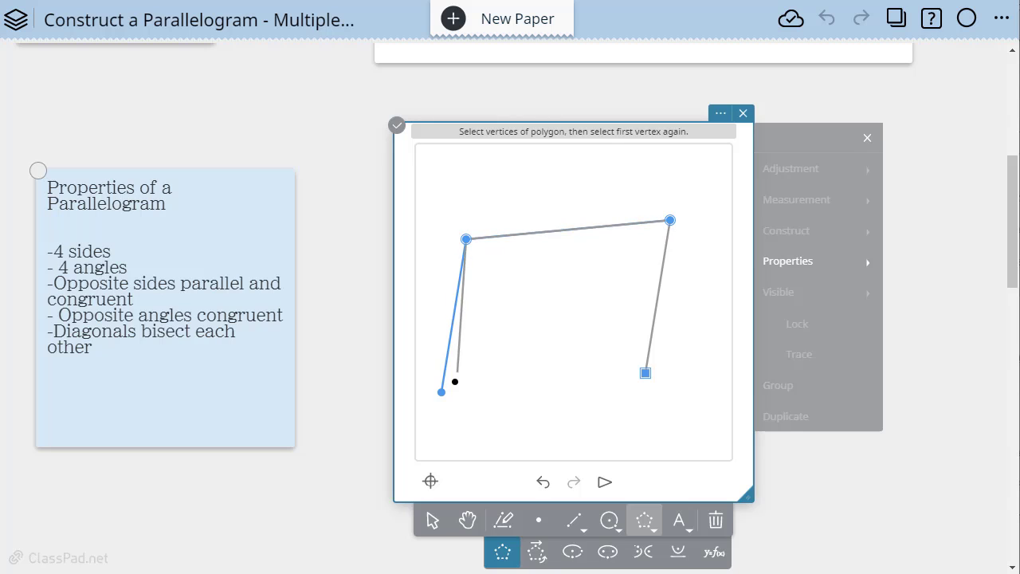
{"action": "left_click", "coordinate": [441, 391]}
{"action": "left_click", "coordinate": [636, 374]}
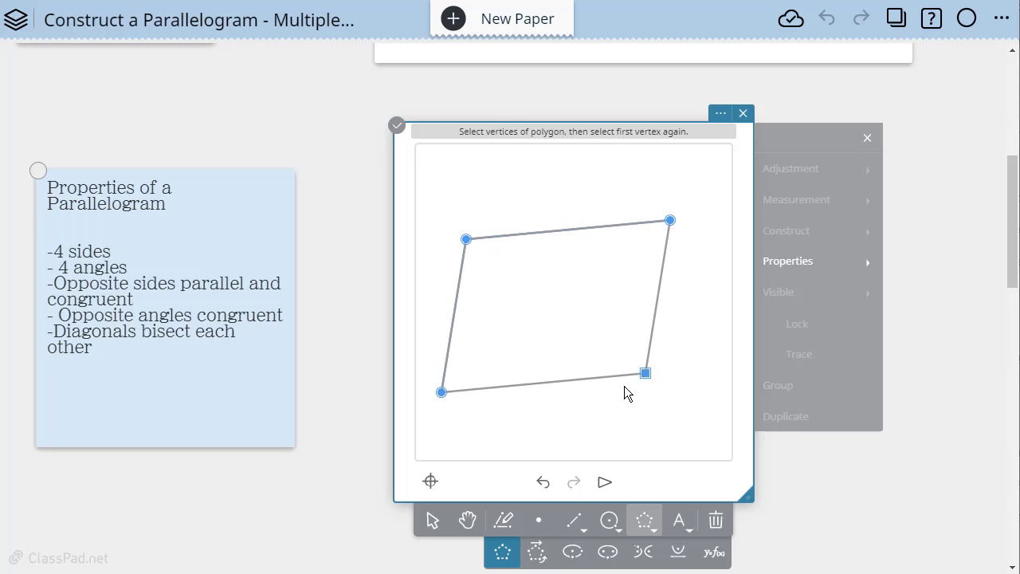
{"action": "left_click", "coordinate": [432, 519]}
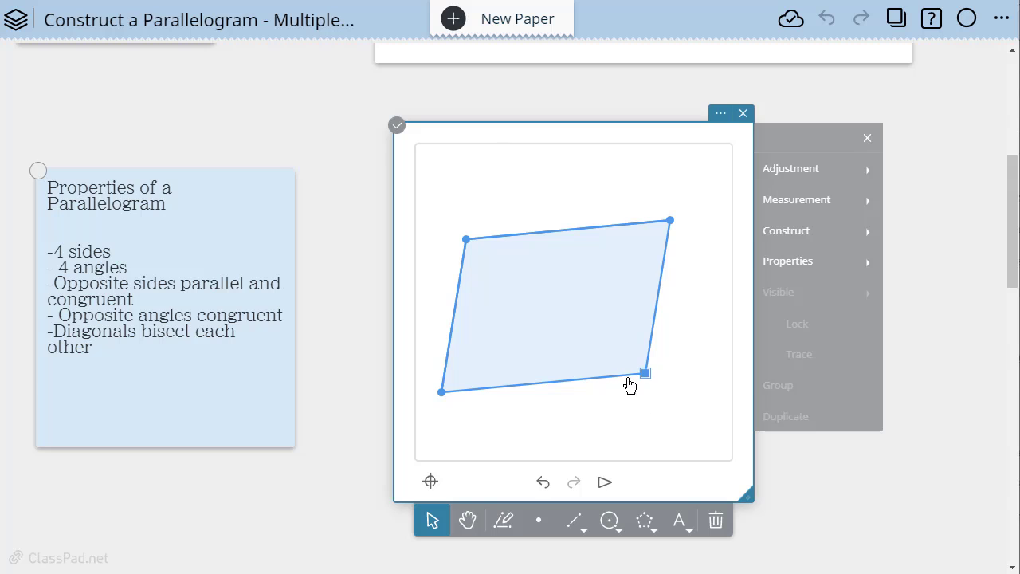
{"action": "mouse_move", "coordinate": [442, 391]}
{"action": "left_mouse_down"}
{"action": "mouse_move", "coordinate": [487, 433]}
{"action": "mouse_move", "coordinate": [529, 316]}
{"action": "mouse_move", "coordinate": [435, 319]}
{"action": "mouse_move", "coordinate": [524, 387]}
{"action": "mouse_move", "coordinate": [485, 346]}
{"action": "mouse_move", "coordinate": [446, 385]}
{"action": "left_mouse_up"}
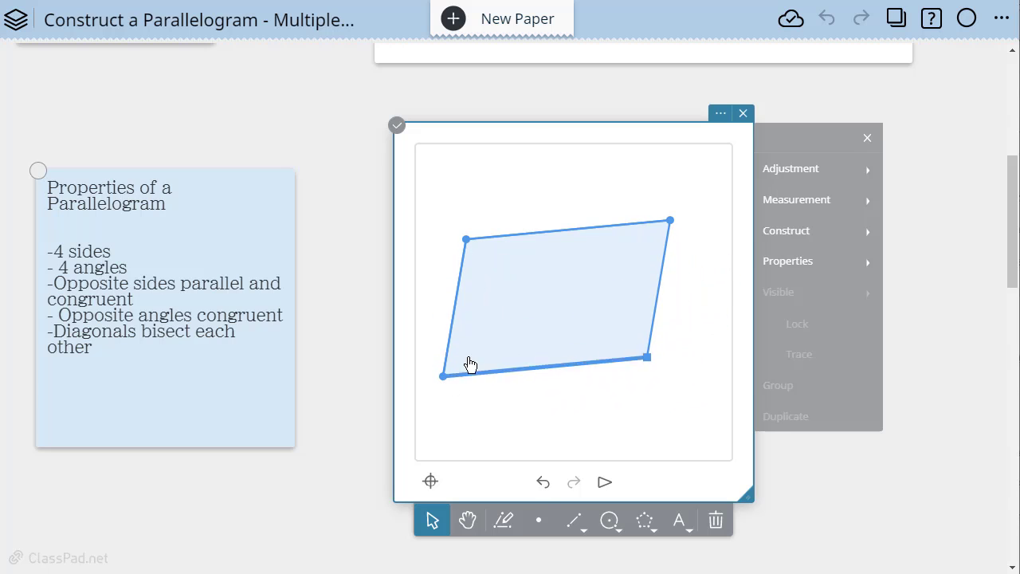